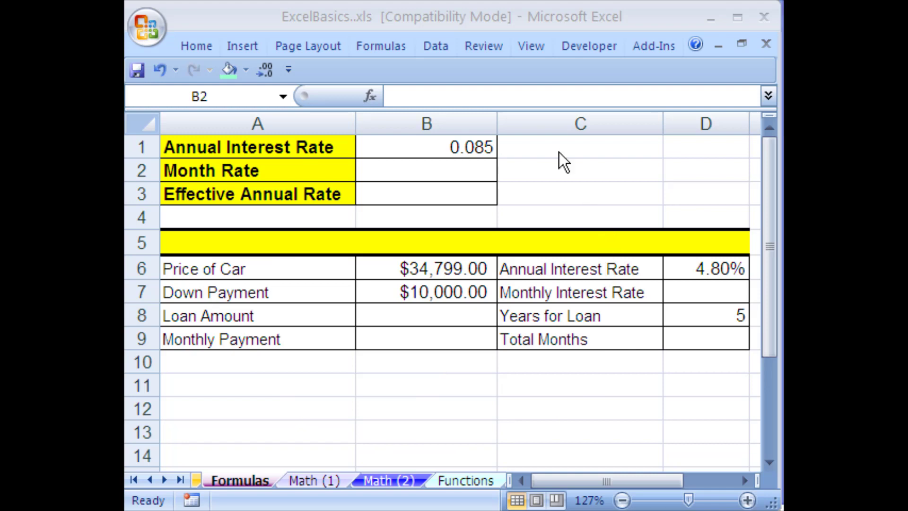
Calculate the month rate in cell B2 with the formula =B1/12.
left_click(398, 12)
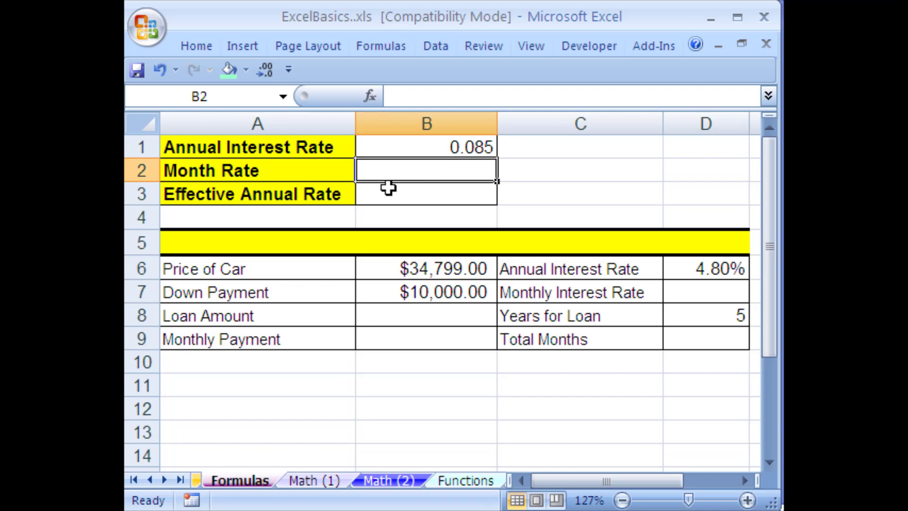
type("=")
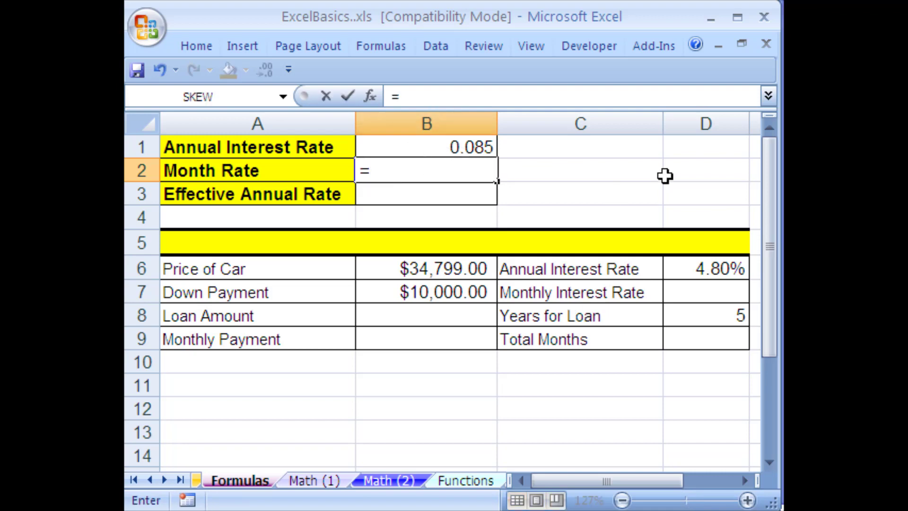
key("Up")
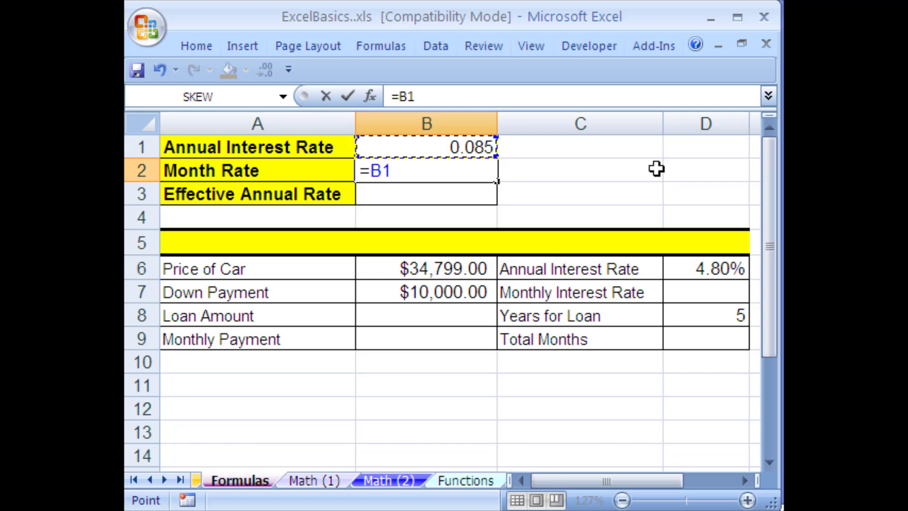
type("/")
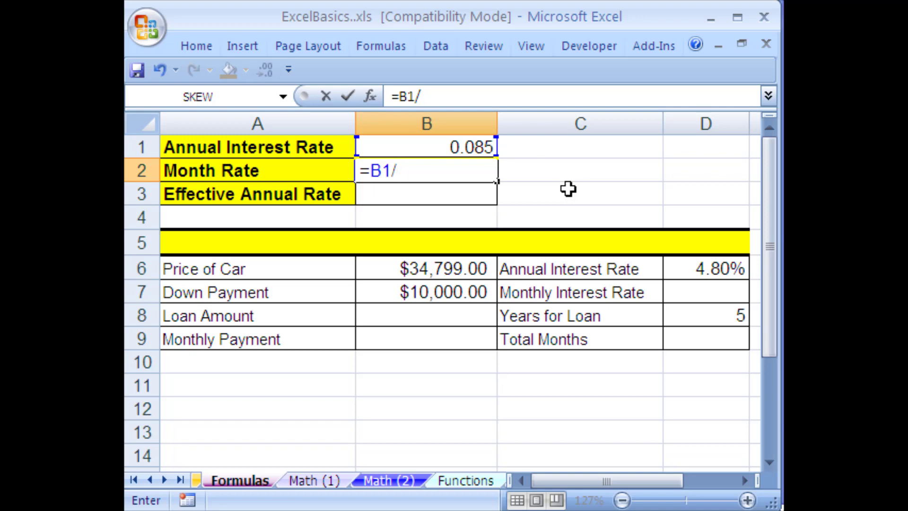
type("12")
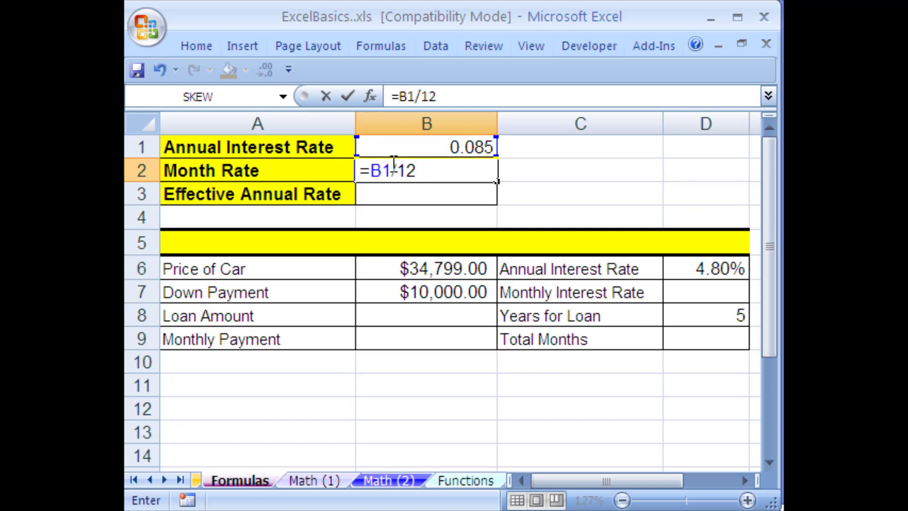
key("Return")
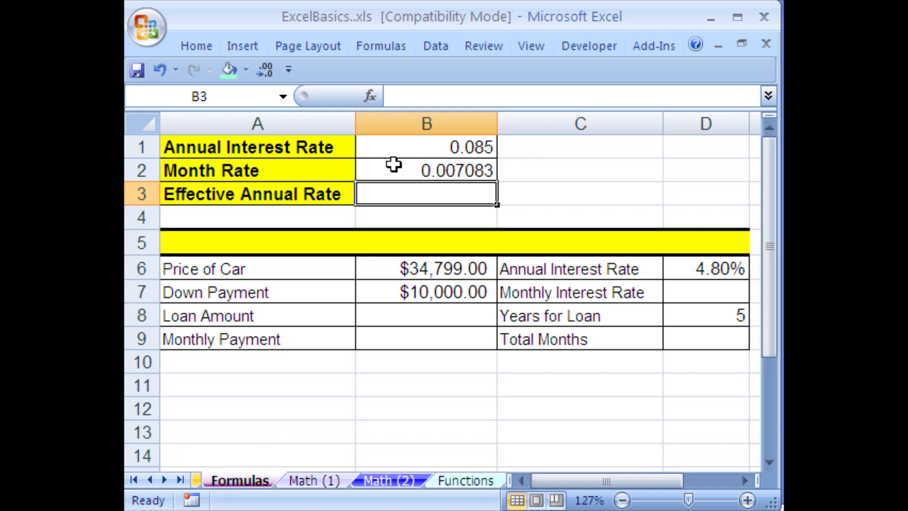
Calculate the effective annual rate in cell B3 with the formula =(1+B2)^12-1.
type("=")
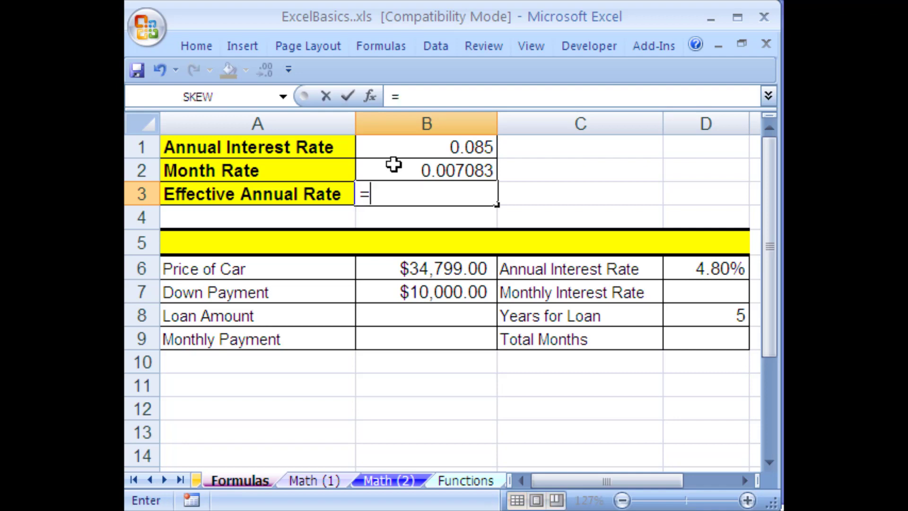
type("(1+)")
key("BackSpace")
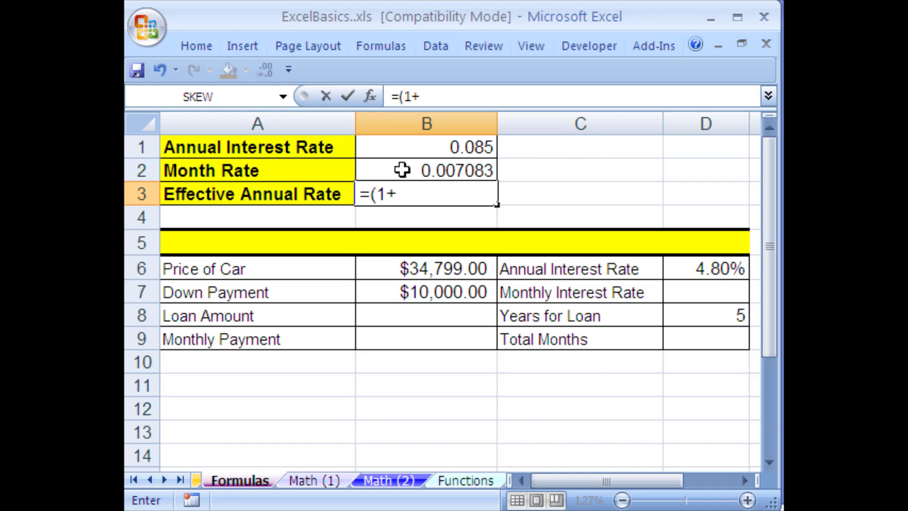
left_click(376, 170)
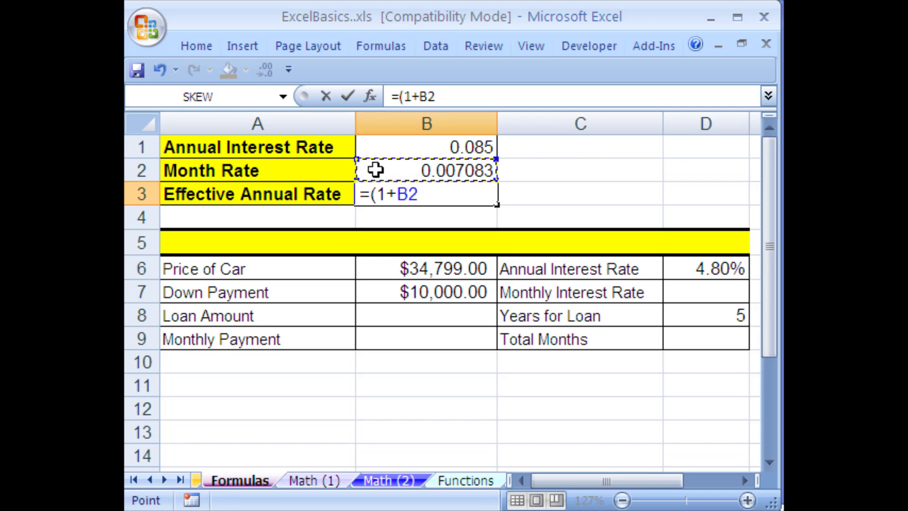
type(")")
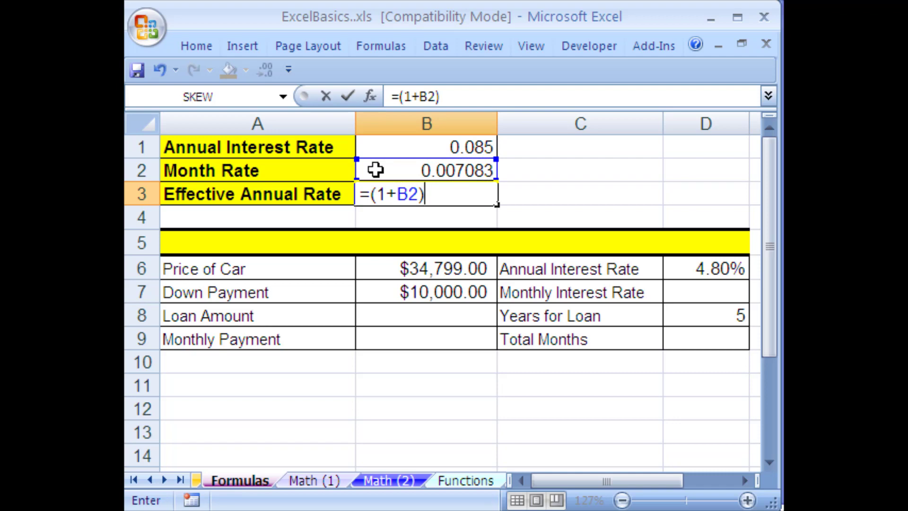
type("^")
type("12-1")
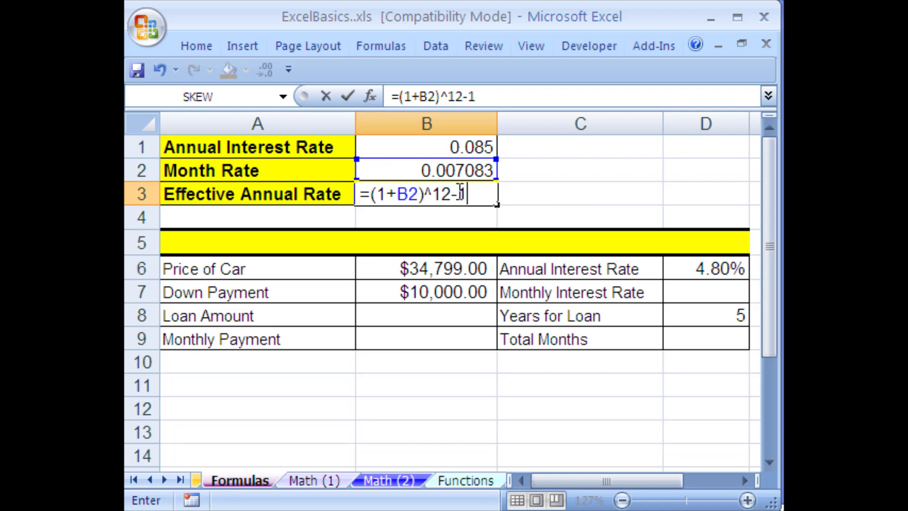
key("Tab")
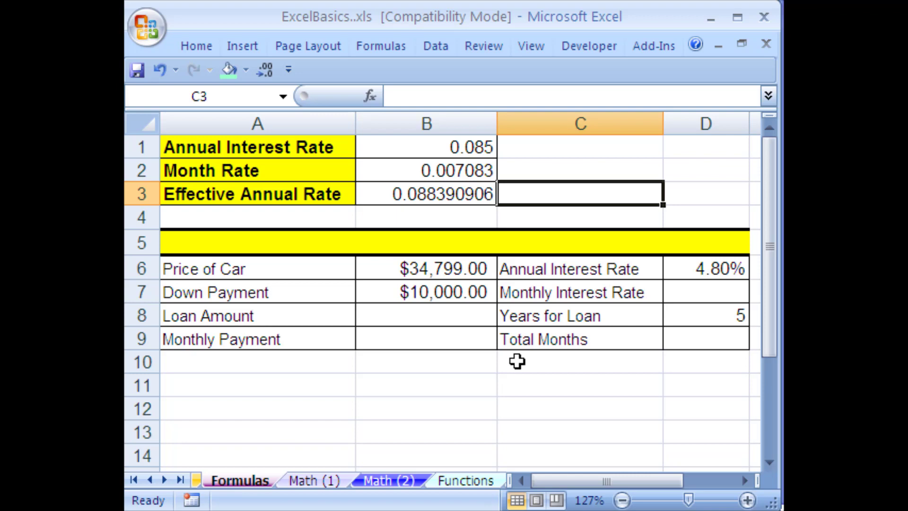
left_click(412, 194)
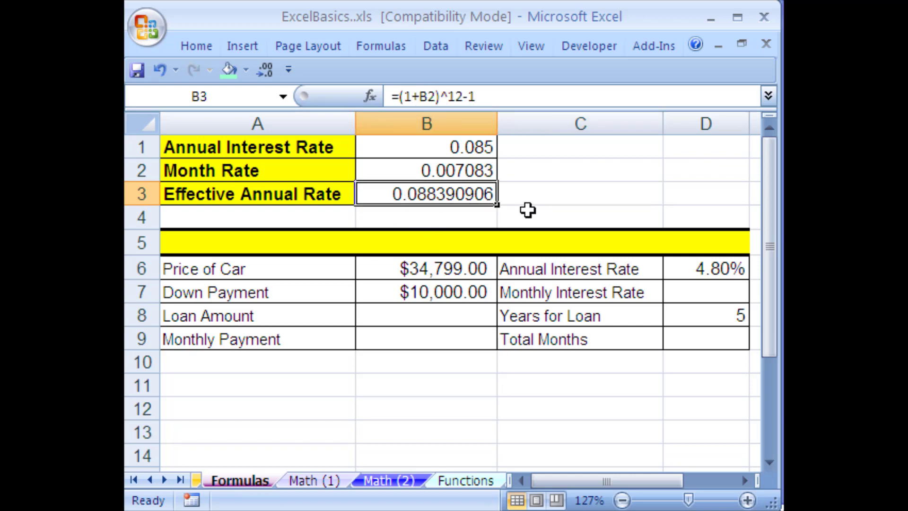
Start inserting a function in cell C3 and search for "effective rate".
left_click(541, 197)
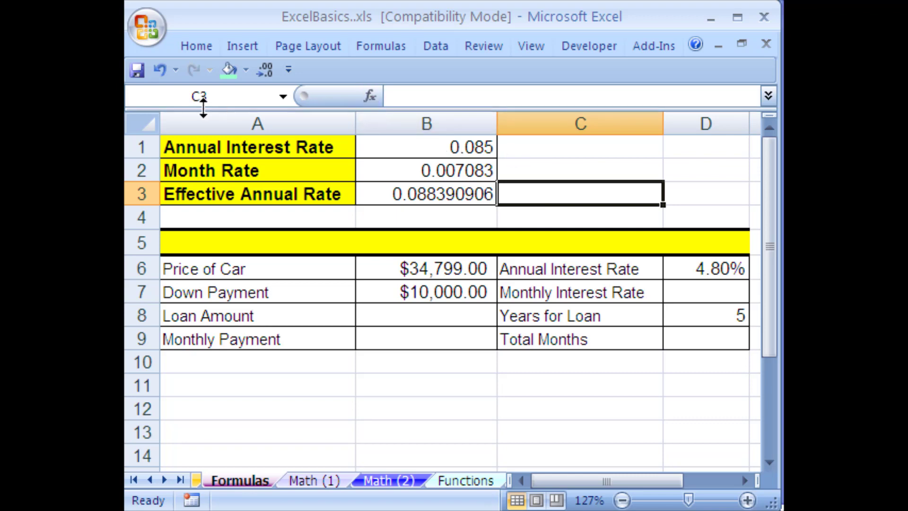
left_click(372, 97)
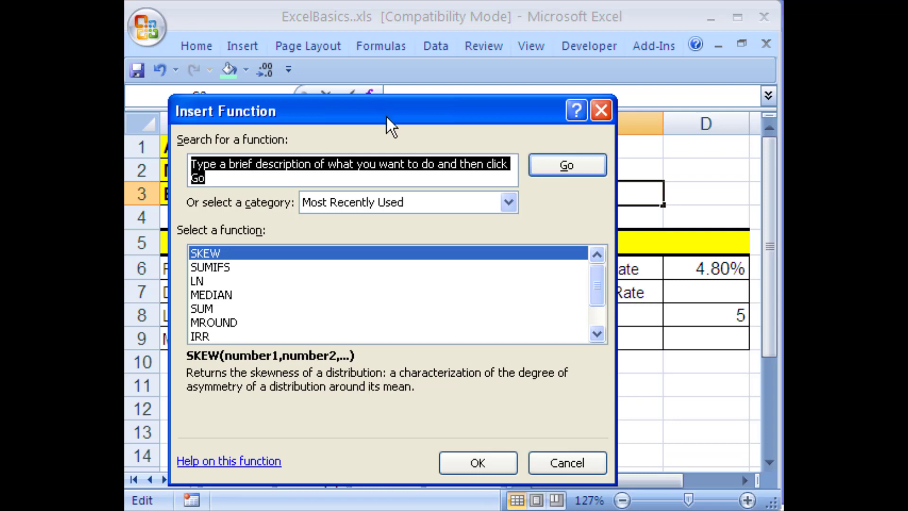
left_click_drag(386, 115, 401, 107)
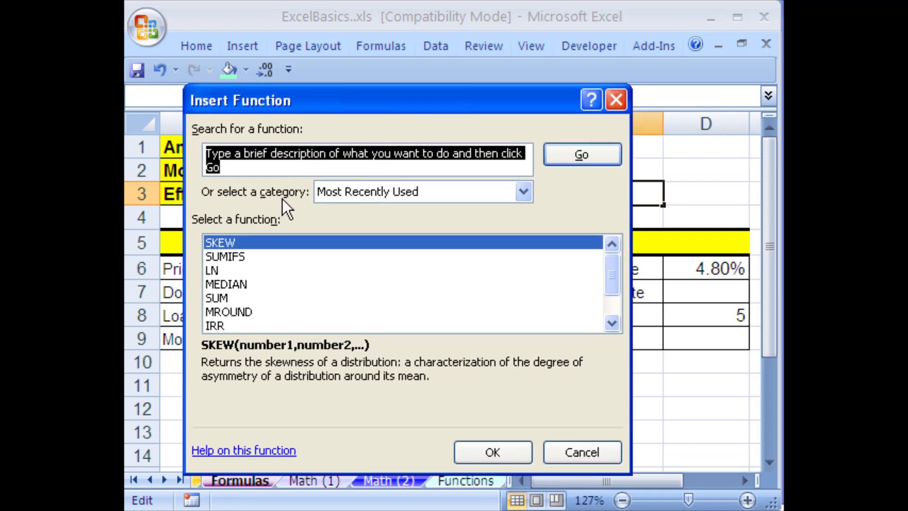
type("e")
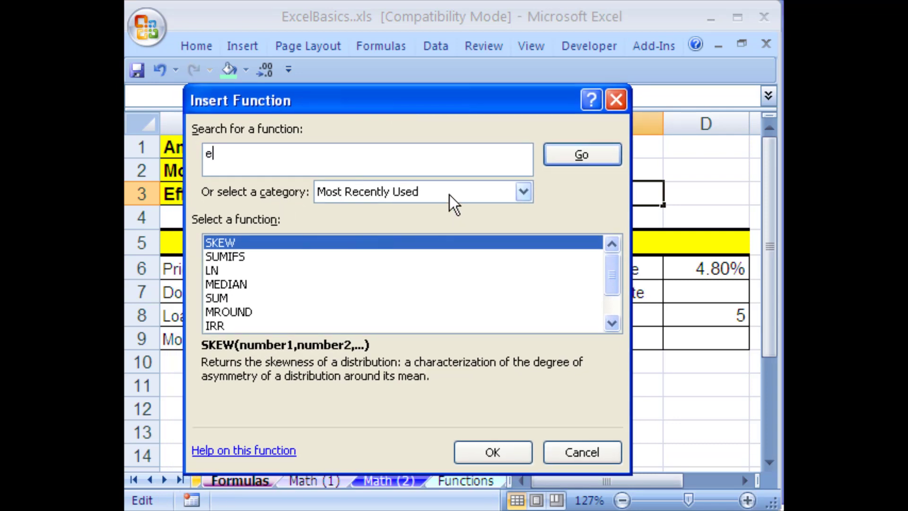
type("ffective rate")
key("Return")
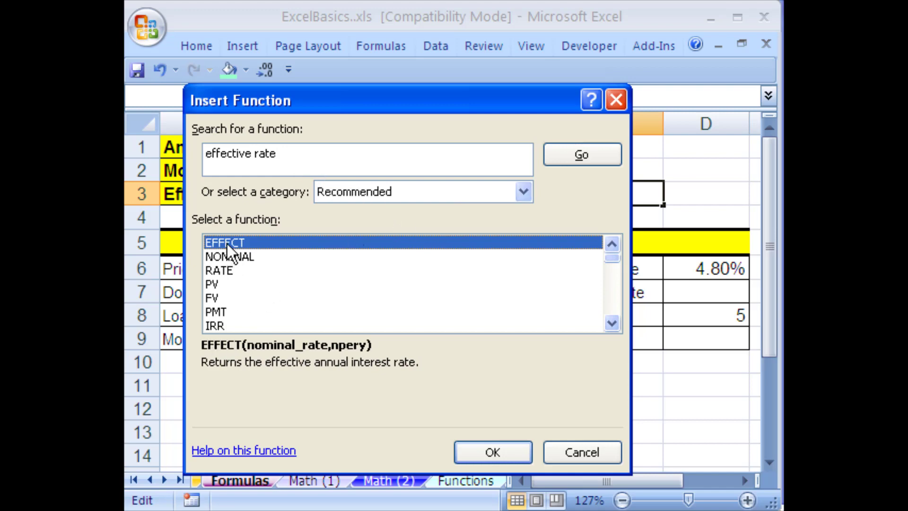
Compare the descriptions of the suggested functions EFFECT, NOMINAL, RATE and PV.
left_click(228, 257)
left_click(227, 269)
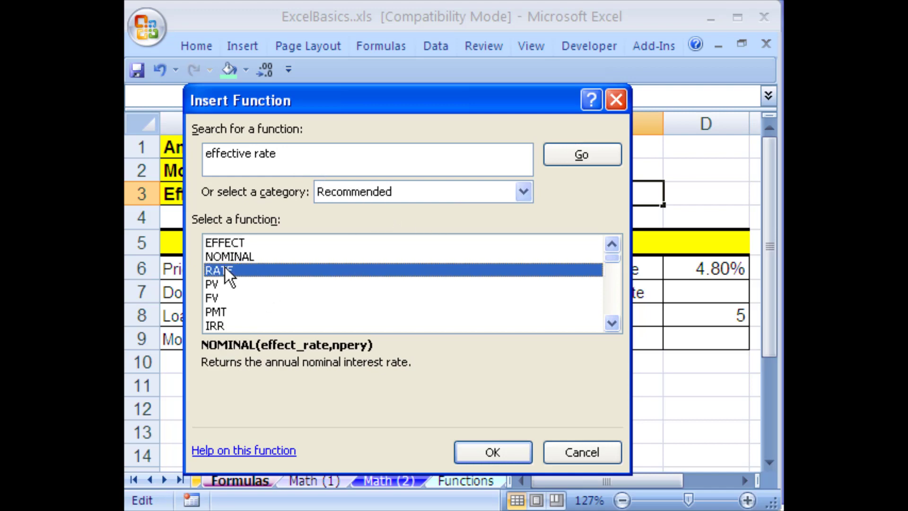
left_click(226, 242)
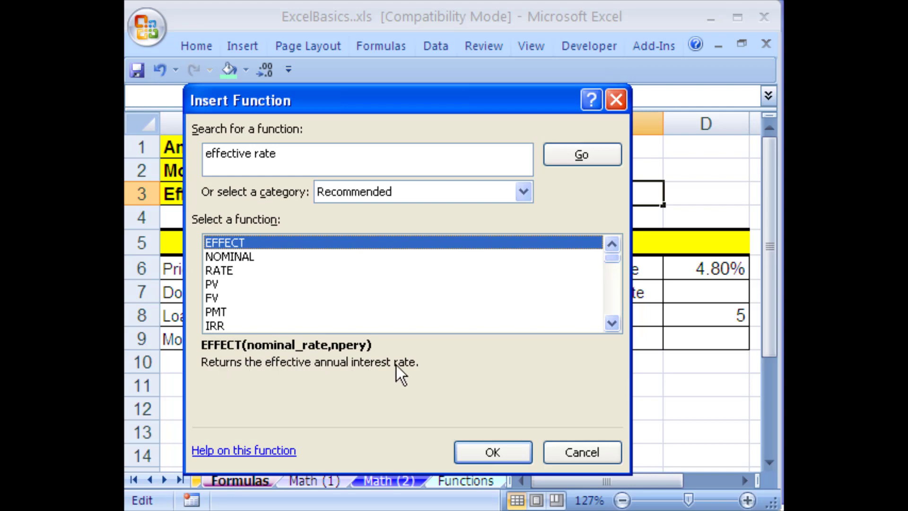
left_click(235, 258)
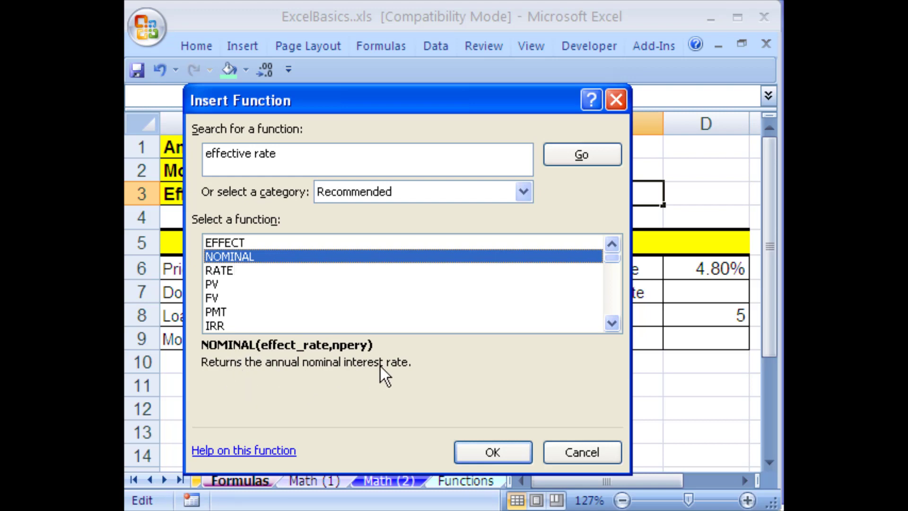
left_click(230, 271)
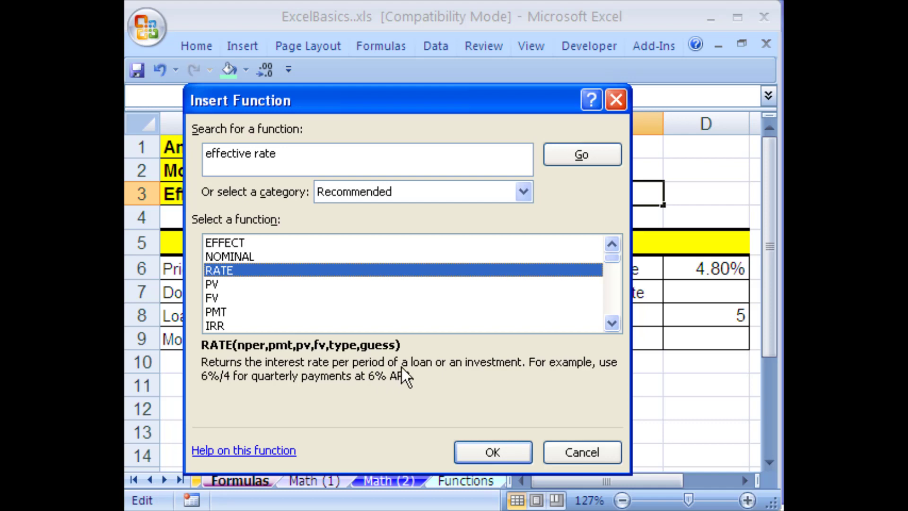
left_click(213, 284)
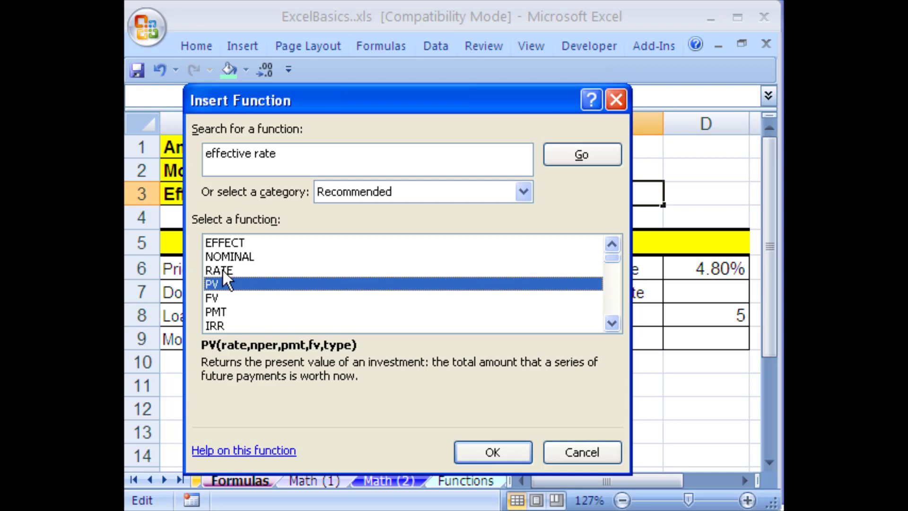
left_click(225, 243)
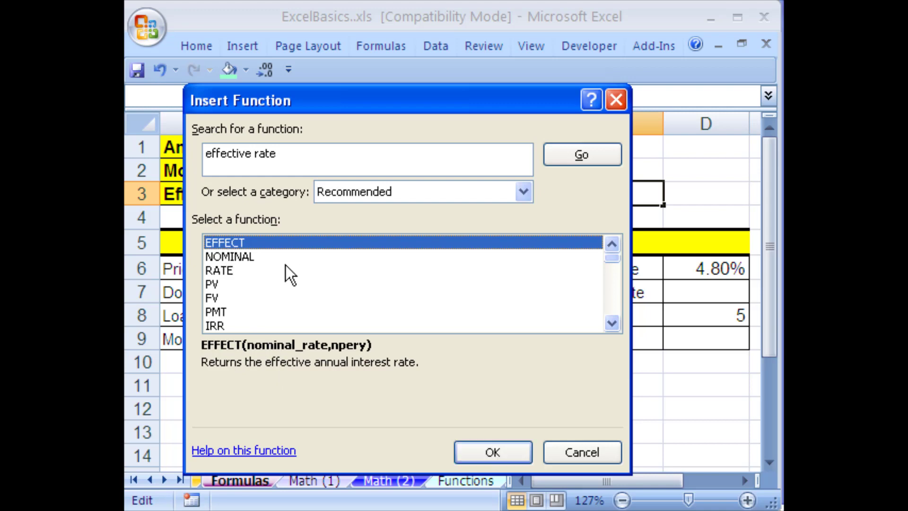
Insert the EFFECT function in cell C3 with B1 as the nominal rate and 12 compounding periods per year.
double_click(240, 243)
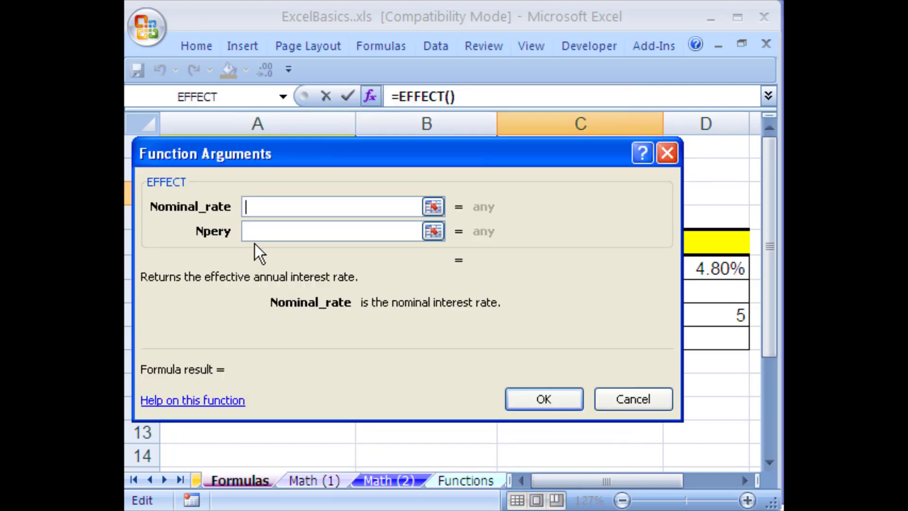
left_click_drag(243, 158, 302, 233)
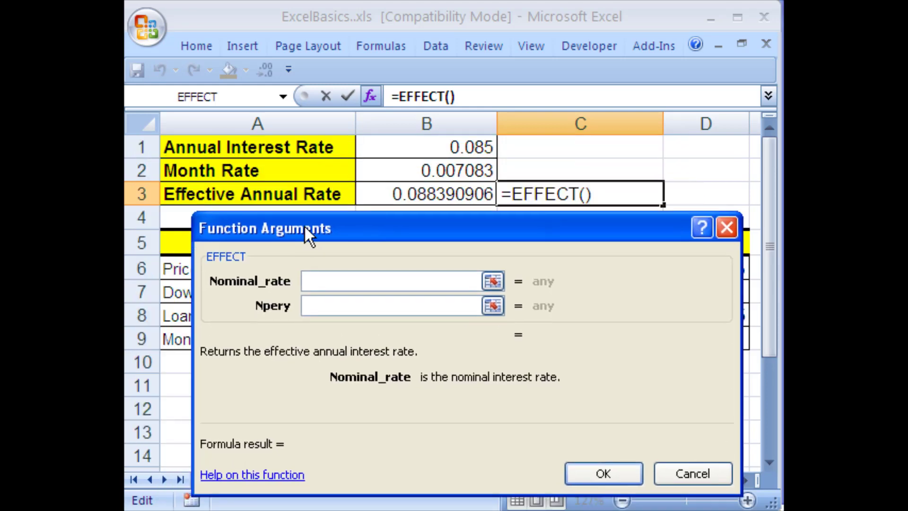
left_click(389, 148)
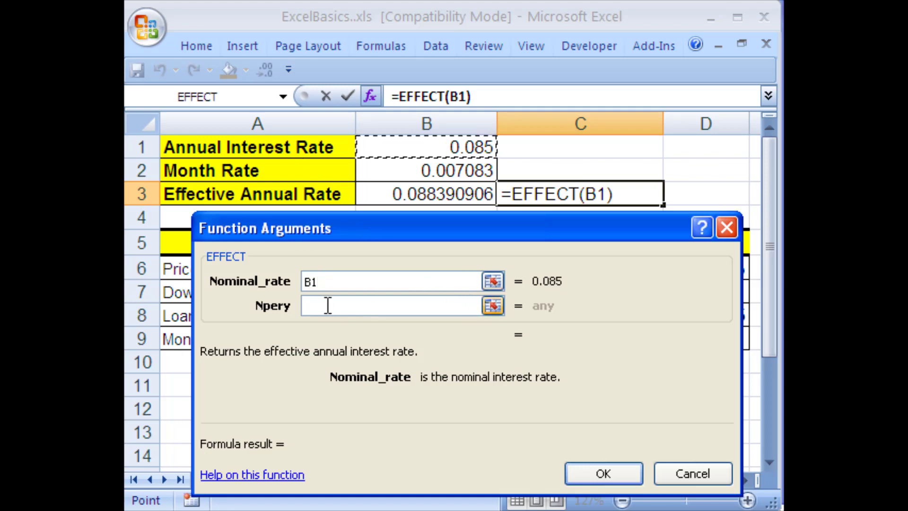
left_click(386, 308)
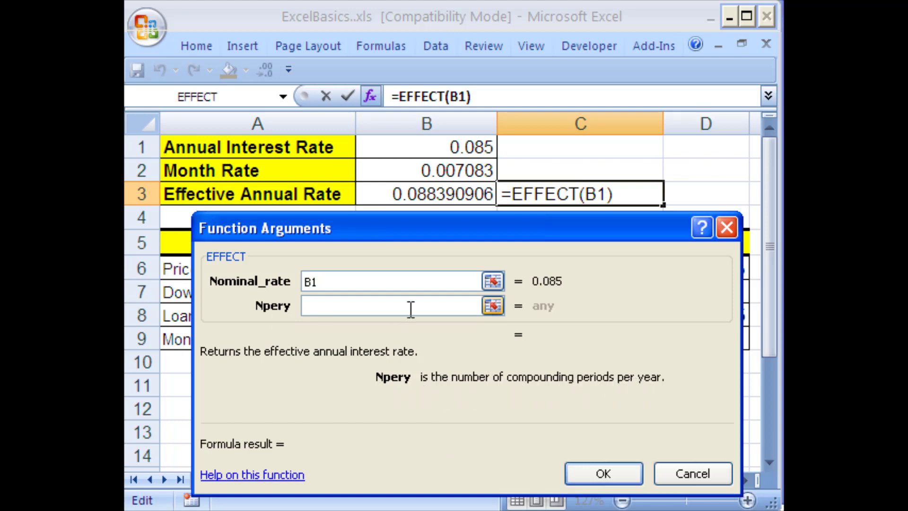
type("12")
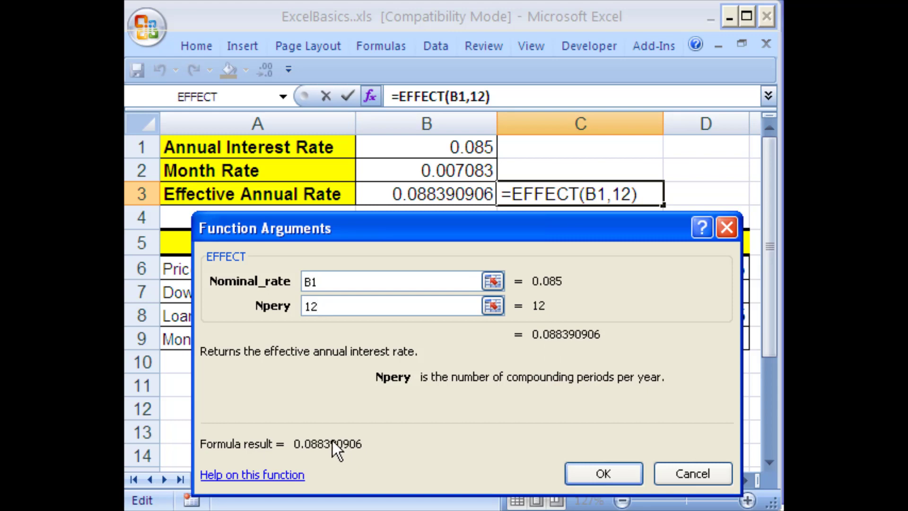
left_click(597, 475)
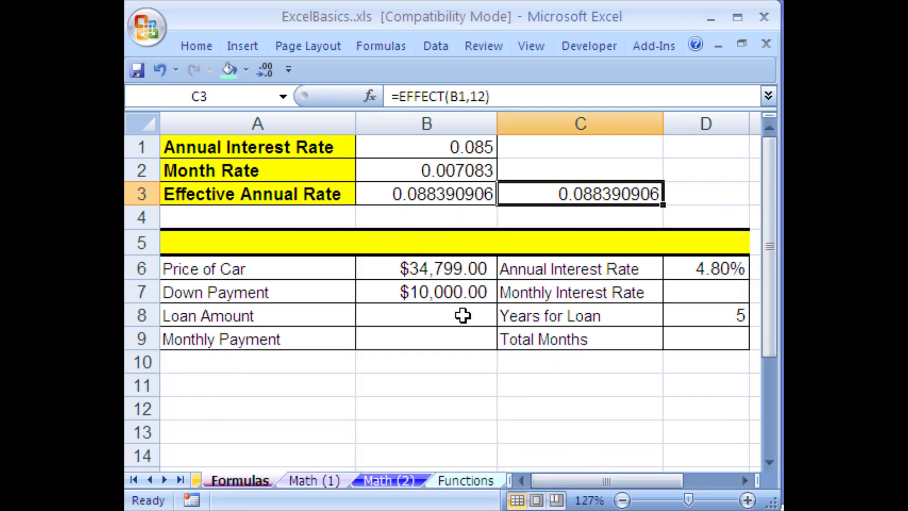
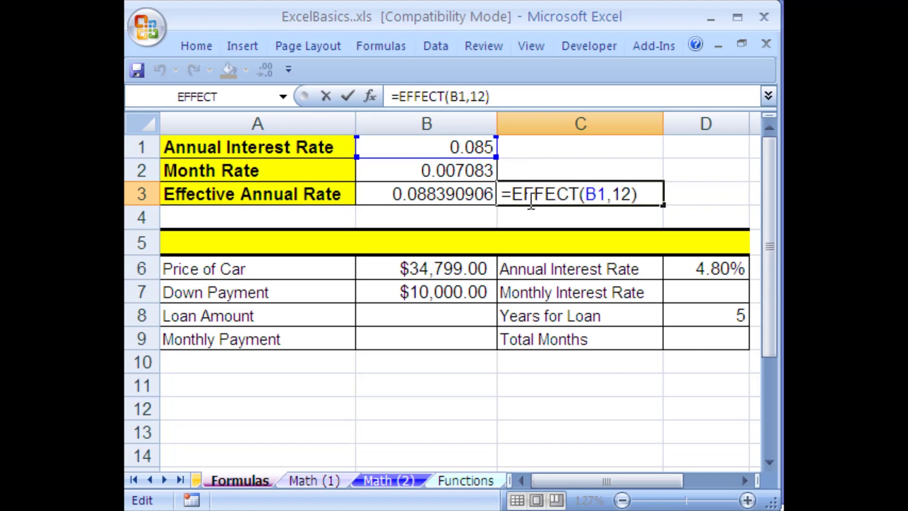
key("ctrl+Return")
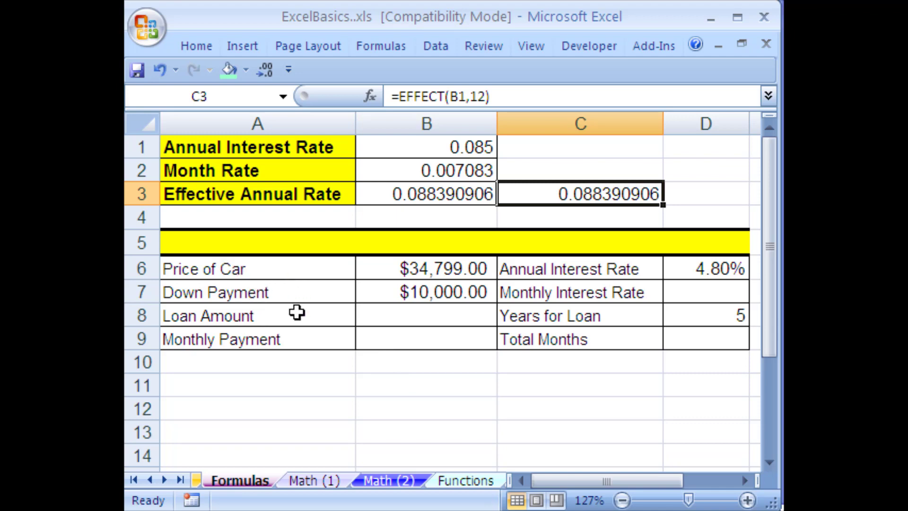
Calculate the loan amount in cell B8 by subtracting the down payment from the car price with =B6-B7.
left_click(444, 316)
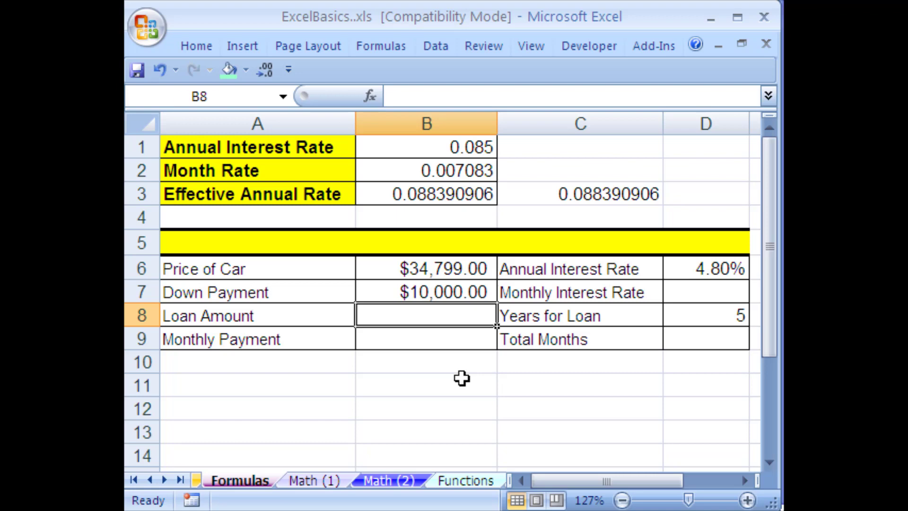
type("=")
key("Up")
key("Up")
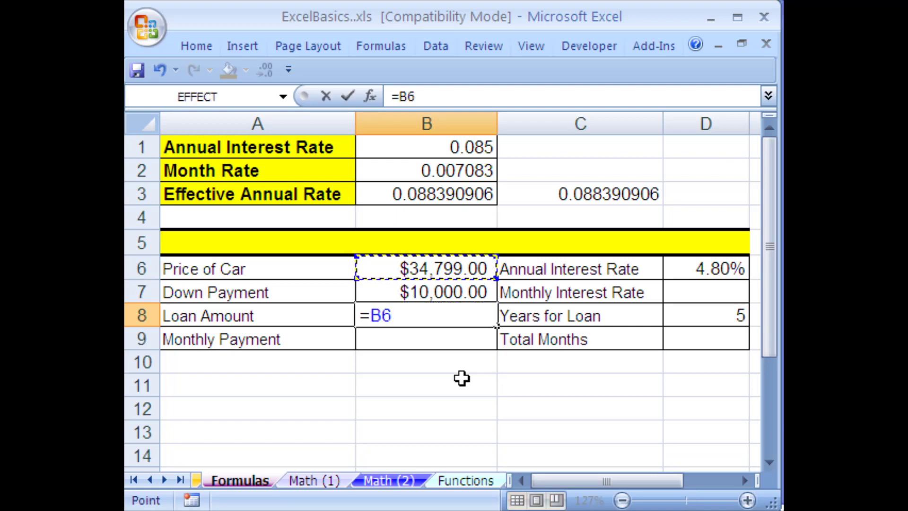
type("-")
key("Up")
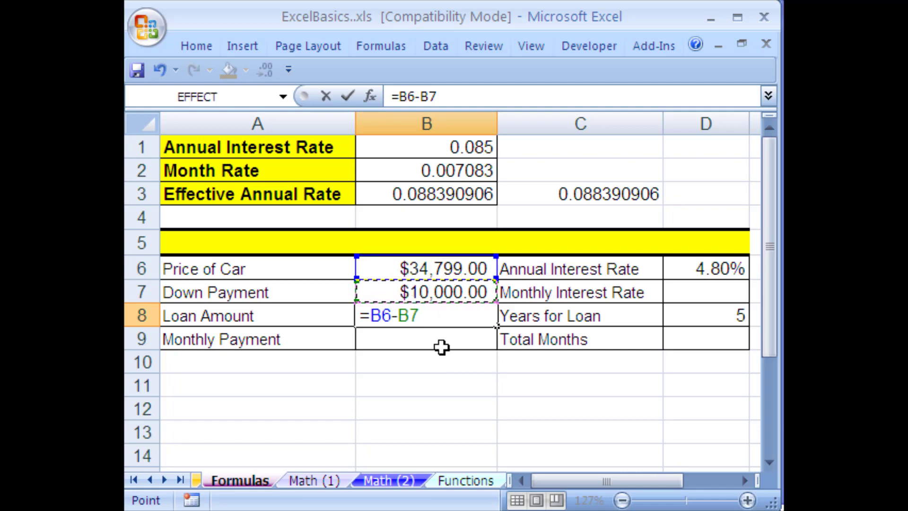
key("Return")
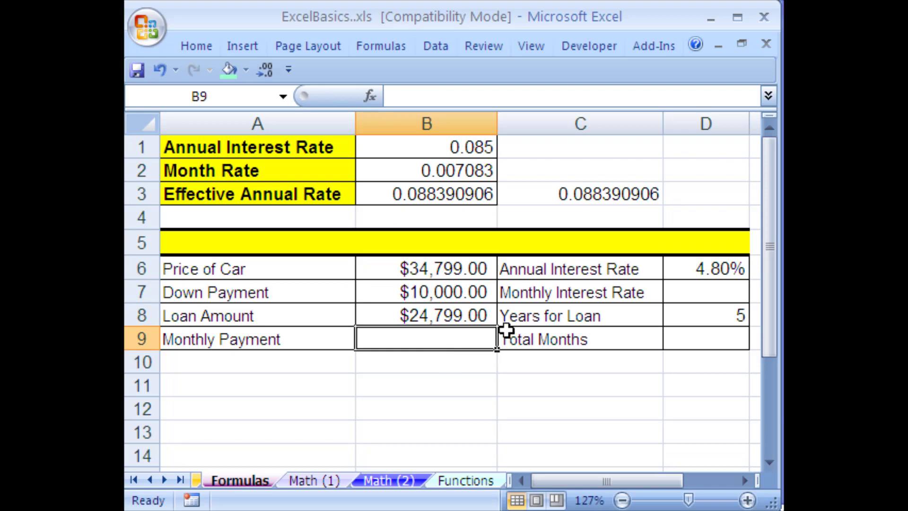
Calculate the monthly interest rate in cell D7 with the formula =D6/12.
left_click(712, 293)
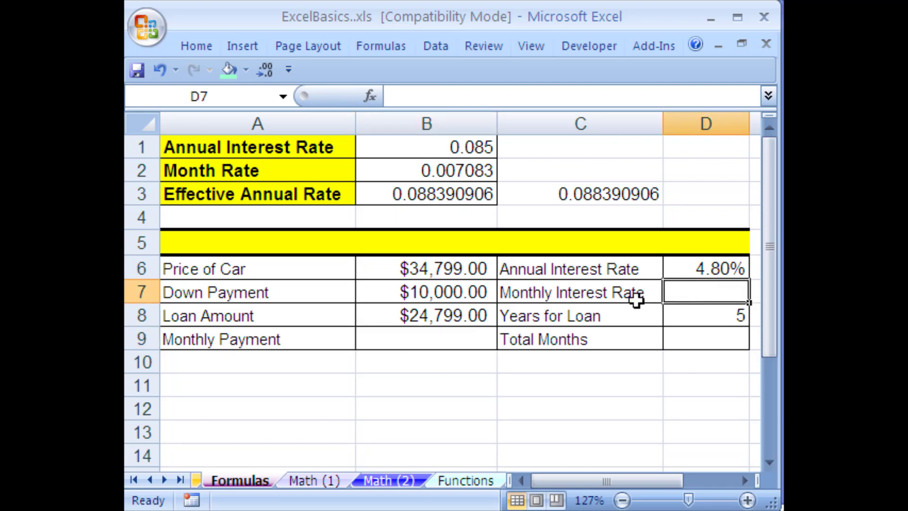
type("=")
key("Up")
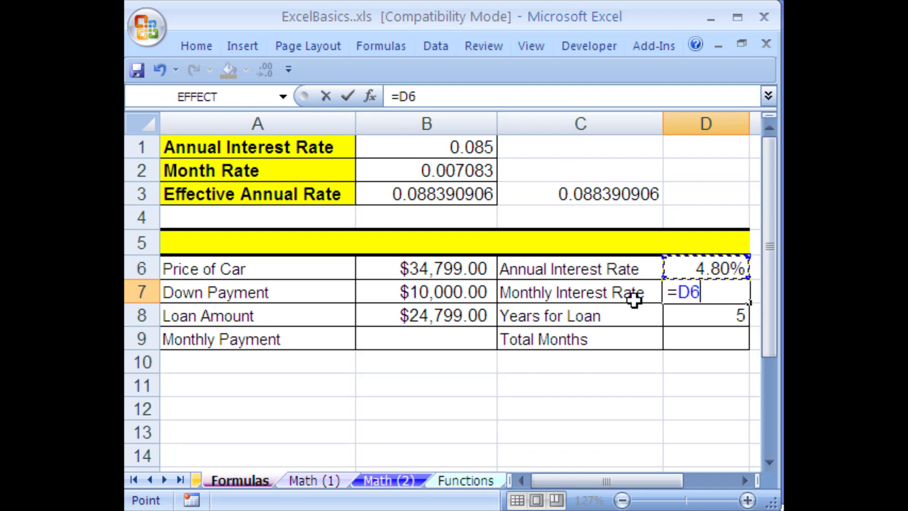
type("/12")
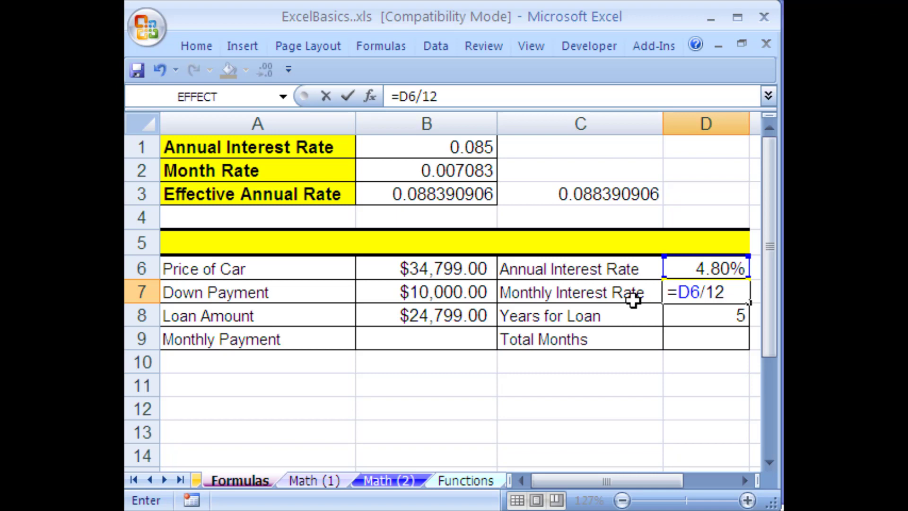
key("Return")
key("Return")
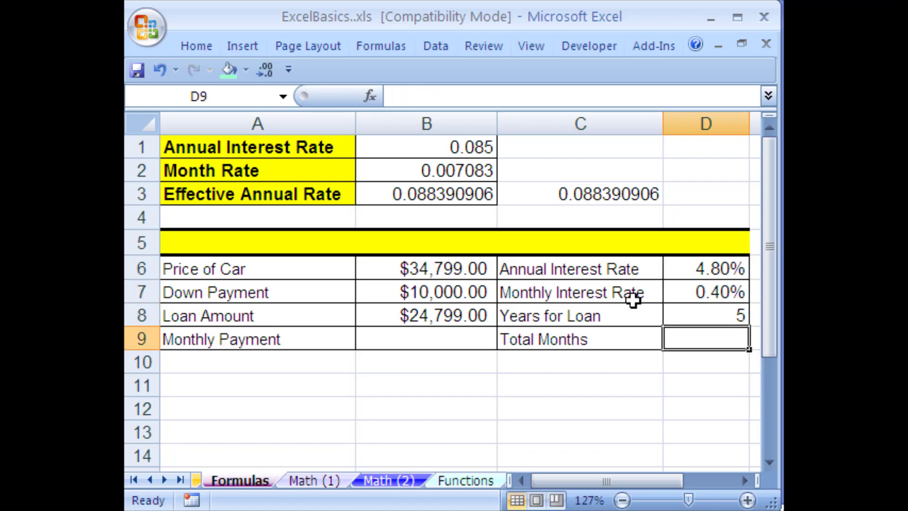
type("60")
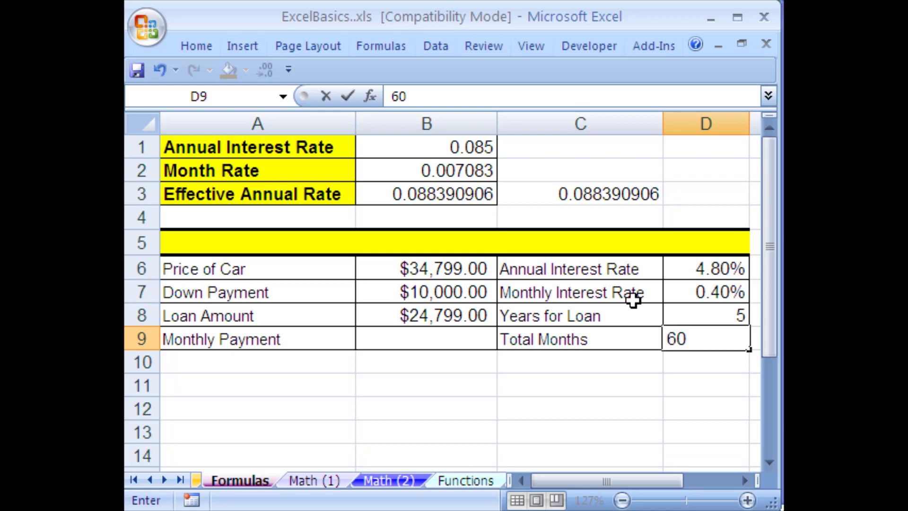
key("Return")
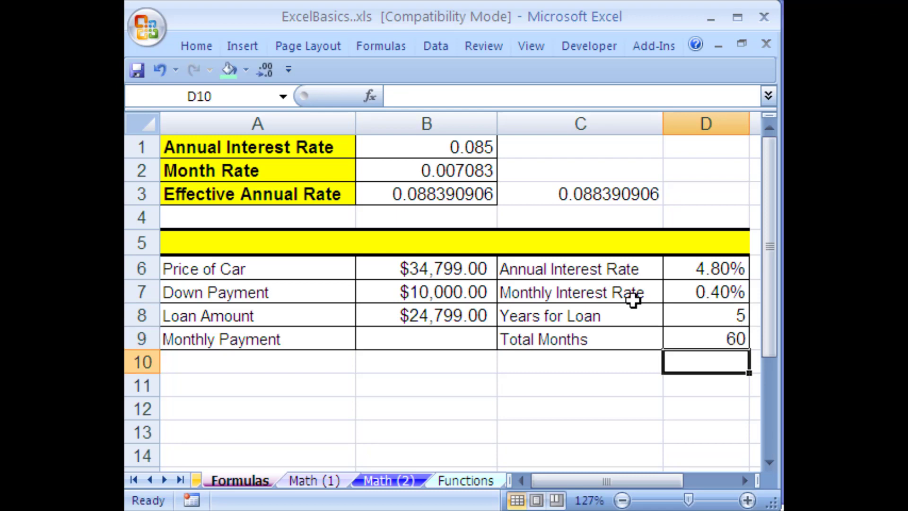
left_click(694, 339)
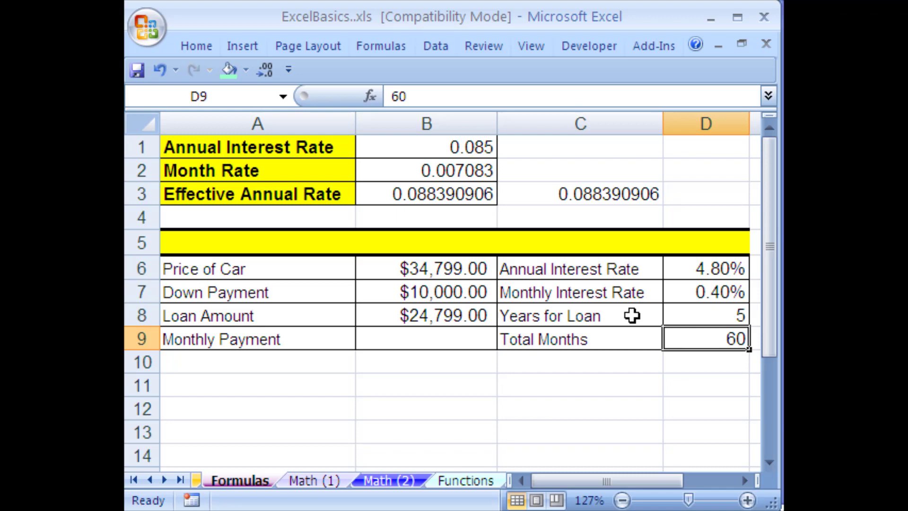
key("Delete")
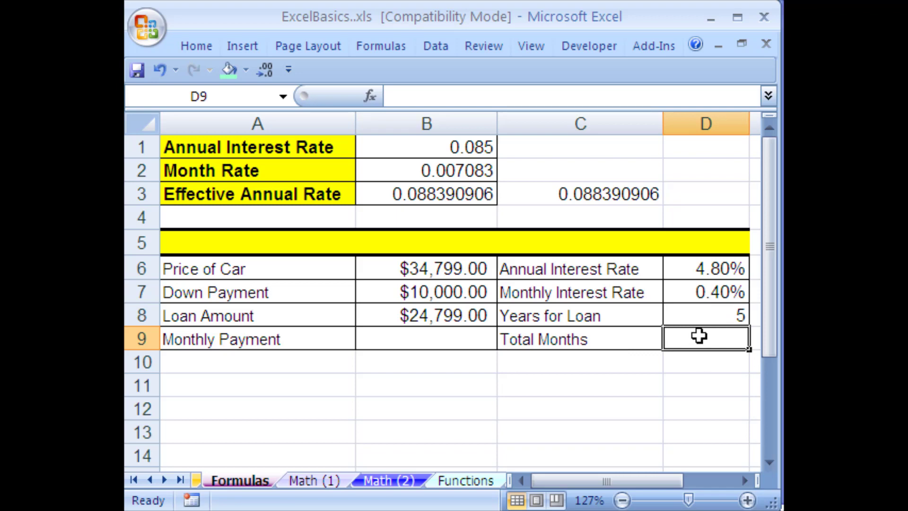
Calculate the total months in cell D9 with the formula =D8*12.
type("=")
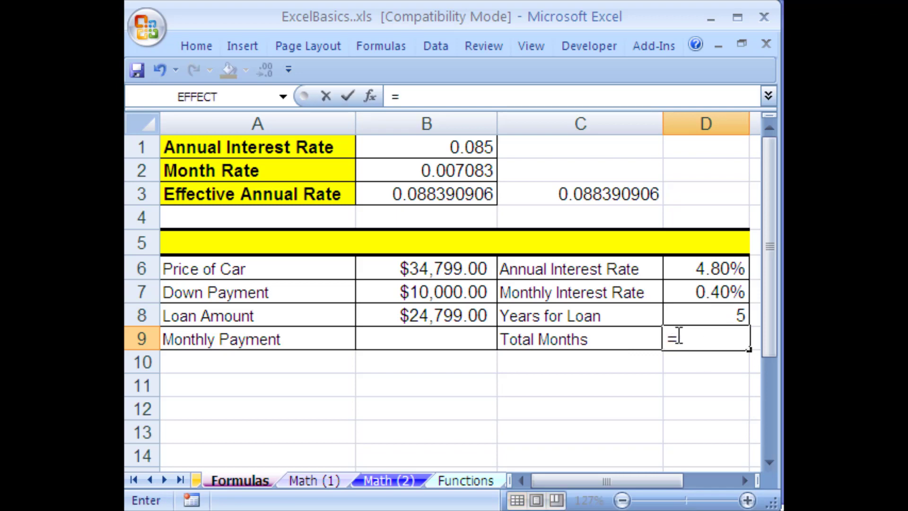
left_click(684, 312)
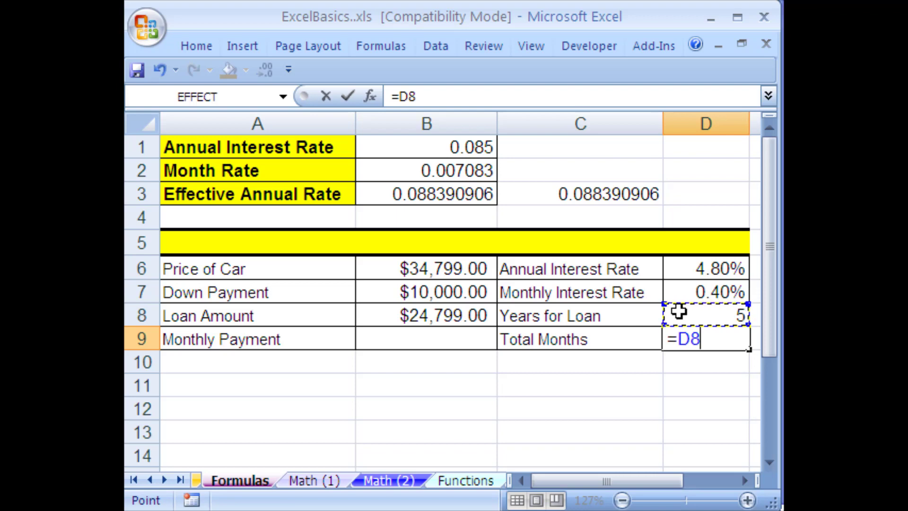
type("*12")
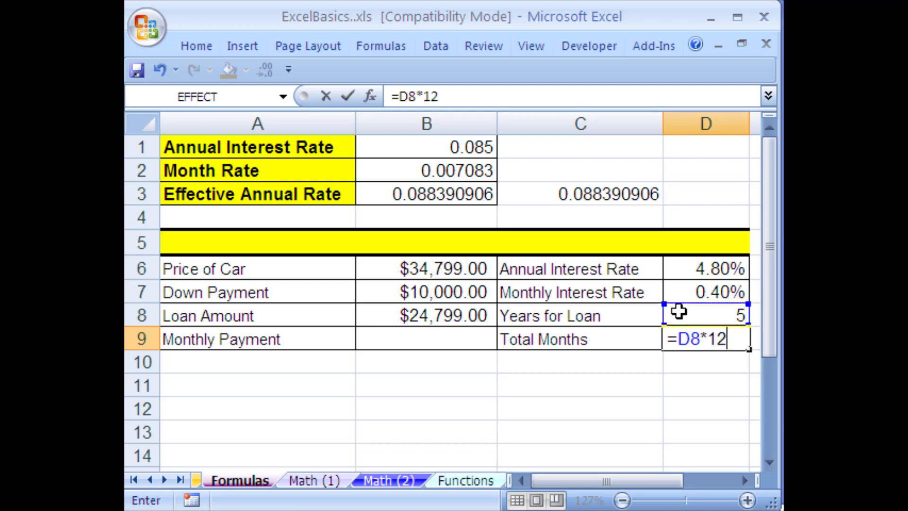
key("Return")
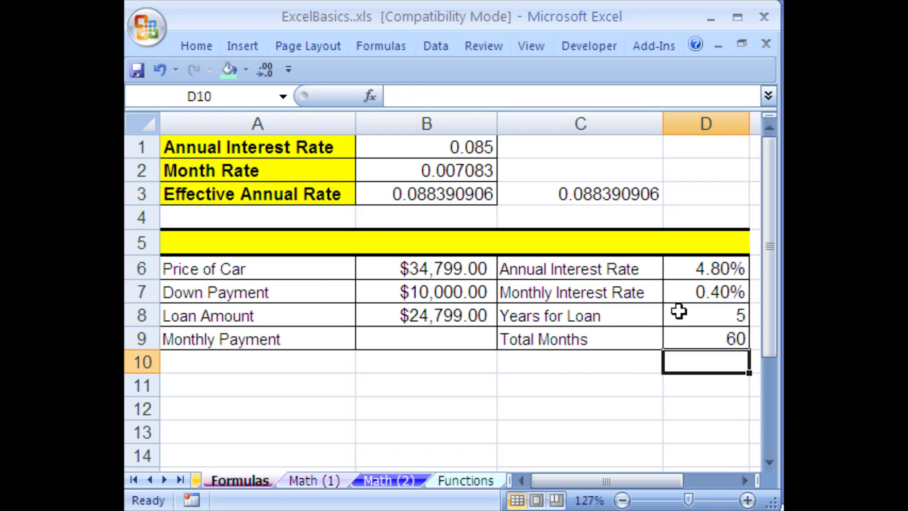
Start inserting a function in the Monthly Payment cell B9 and search for "monthly payment".
left_click(411, 337)
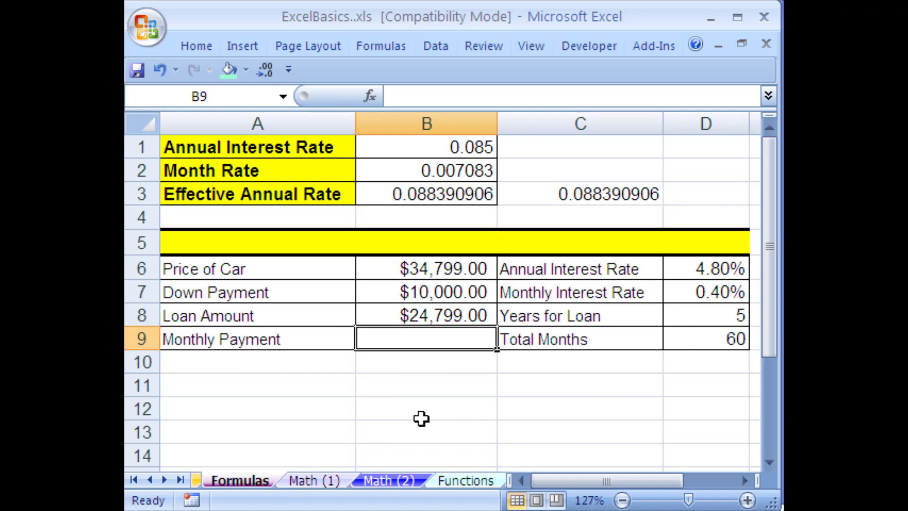
left_click(372, 97)
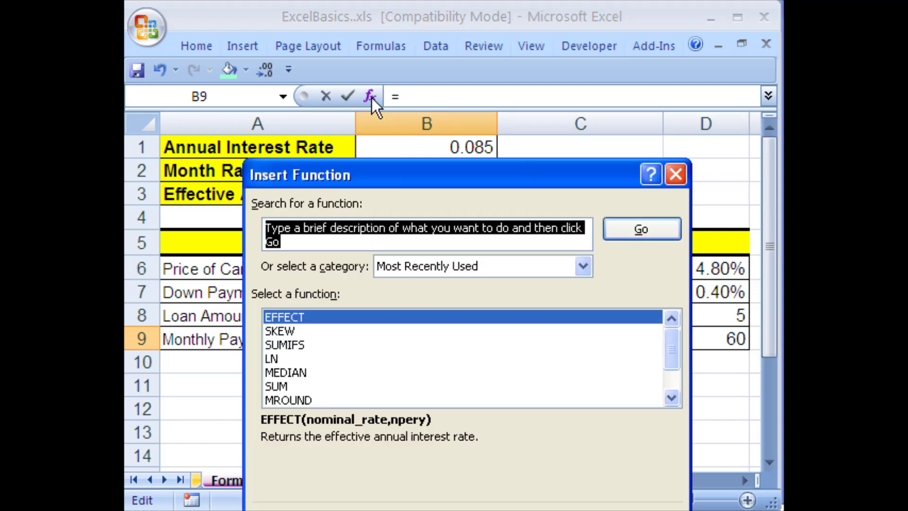
type("mon")
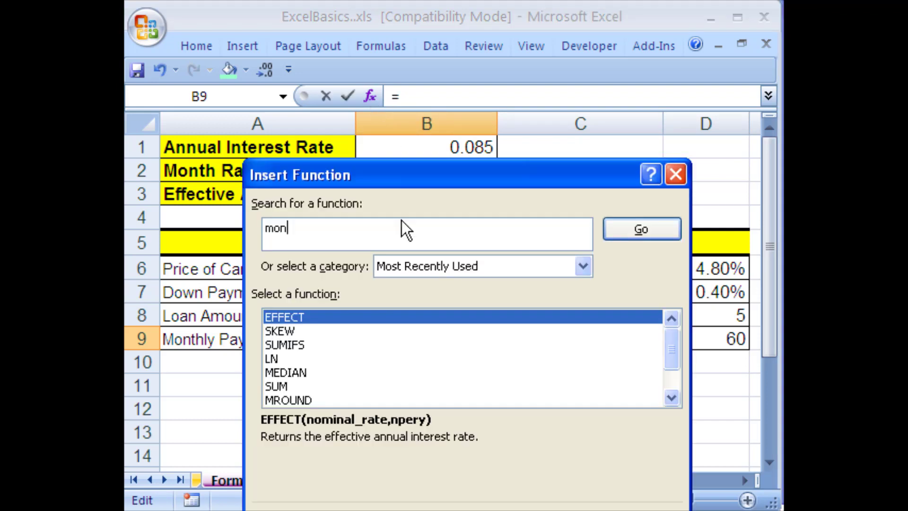
type("thly payment")
key("Return")
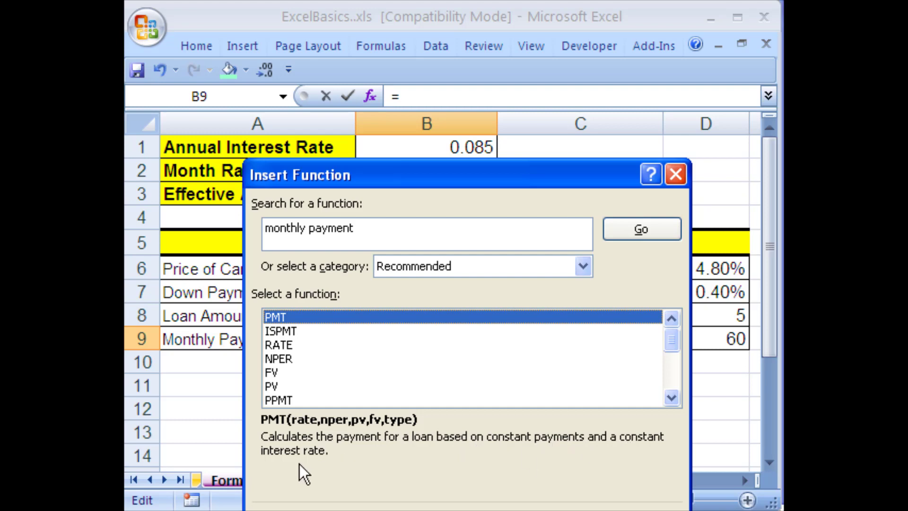
Read the descriptions of the suggested functions ISPMT, RATE and NPER.
left_click(280, 333)
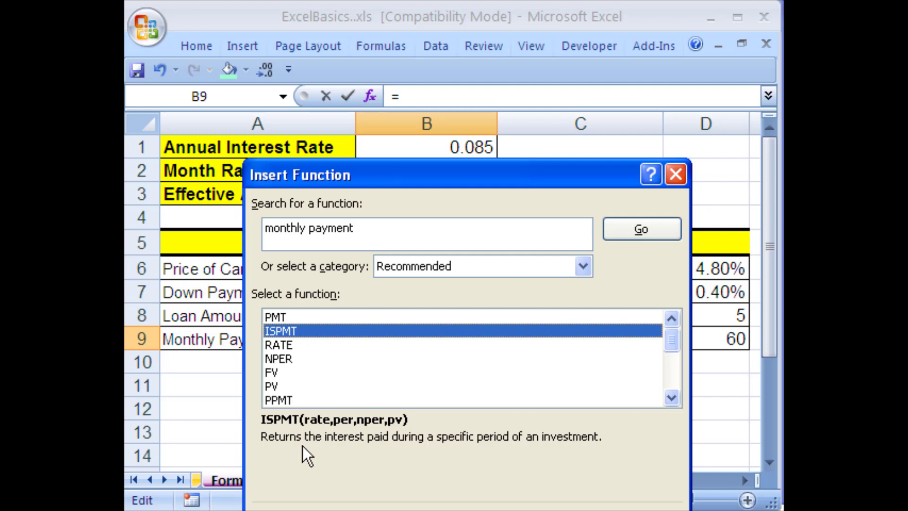
left_click(279, 344)
left_click(279, 361)
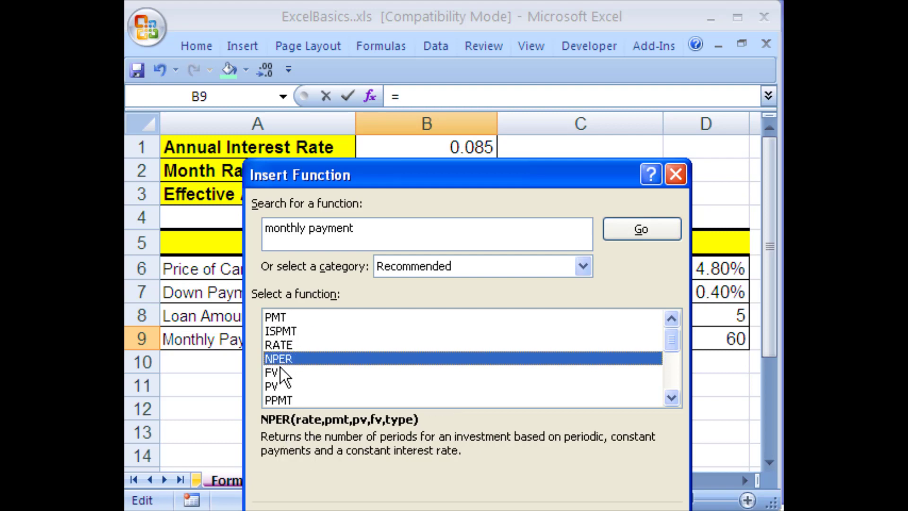
Choose the PMT function for cell B9 and set its Rate argument to the monthly interest rate in D7.
left_click(282, 316)
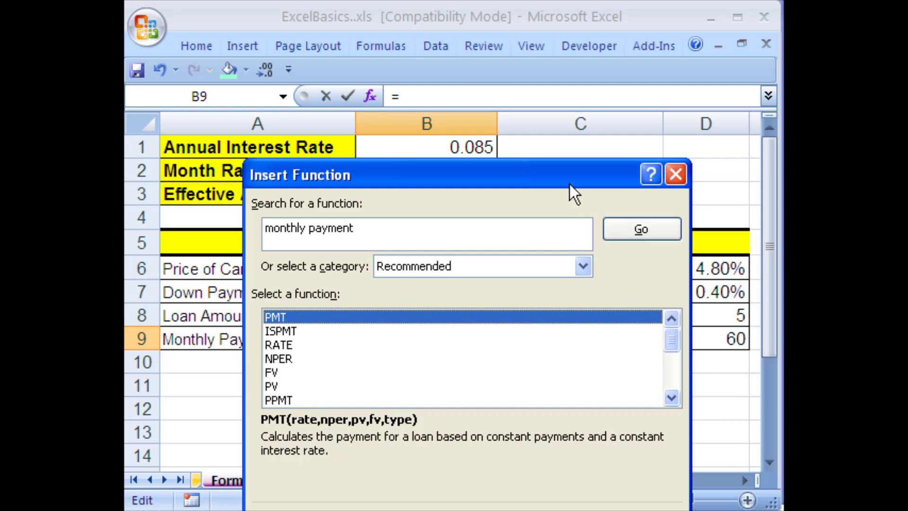
left_click_drag(564, 180, 490, 145)
left_click(478, 491)
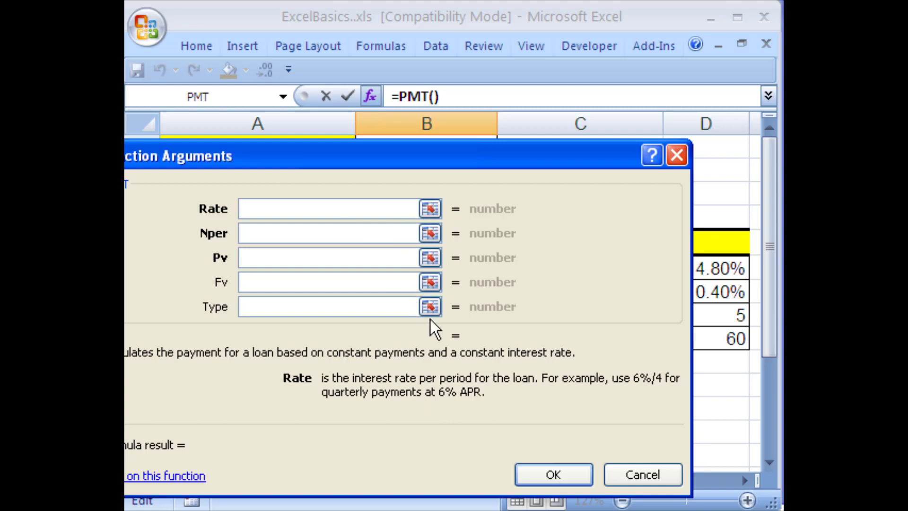
left_click_drag(278, 161, 484, 381)
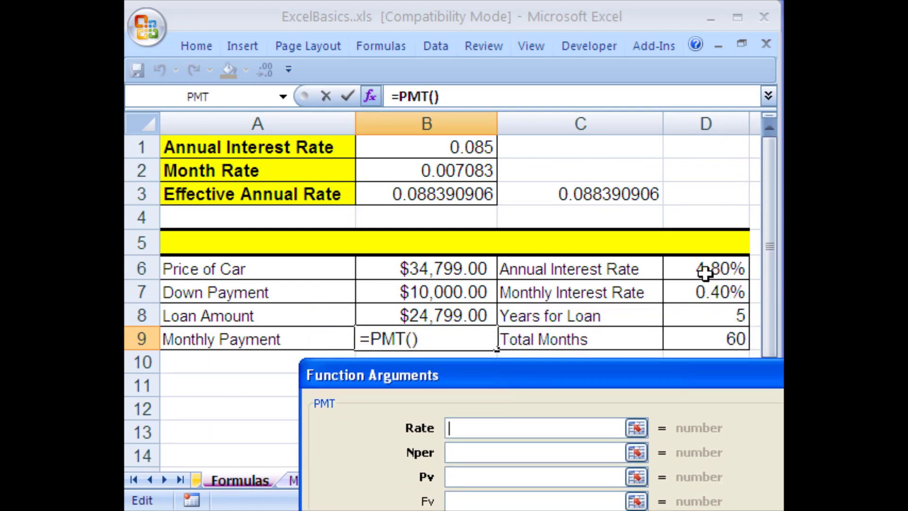
left_click(704, 292)
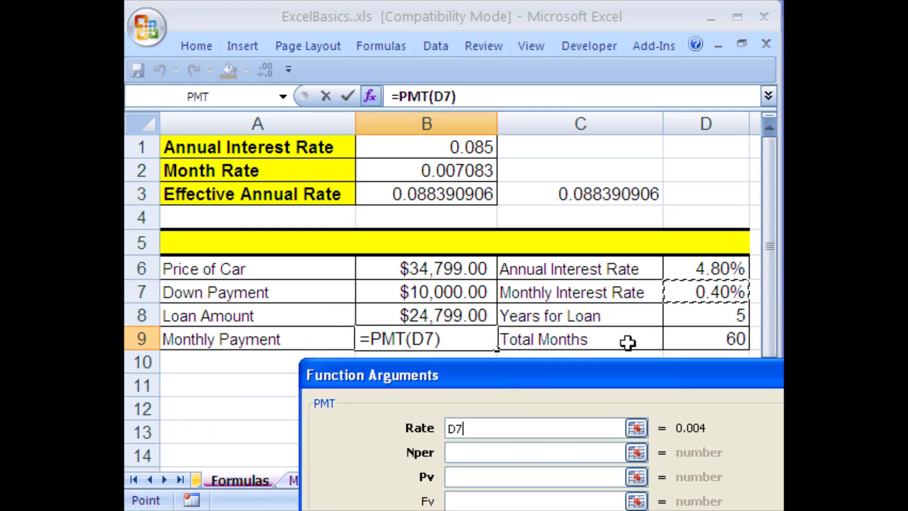
Set the Nper argument of the PMT function to the total months in D9.
left_click_drag(541, 372, 381, 142)
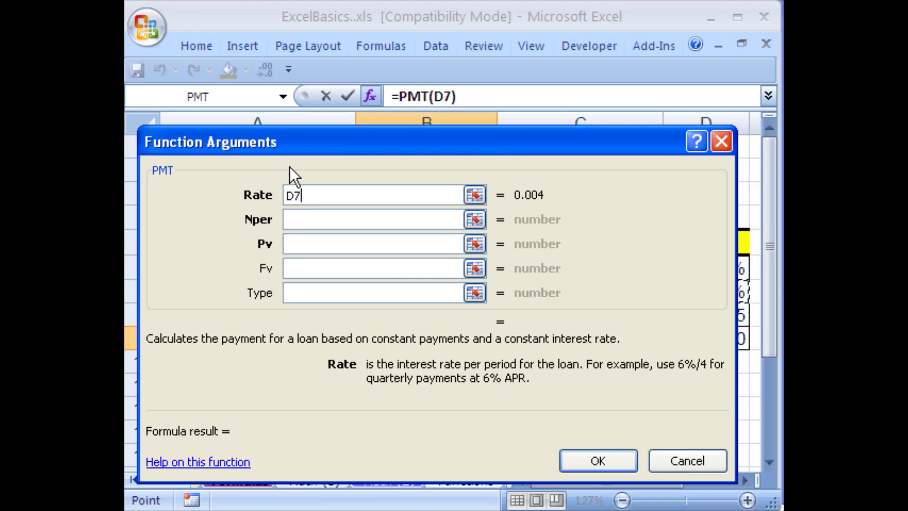
left_click_drag(288, 142, 242, 106)
left_click(384, 381)
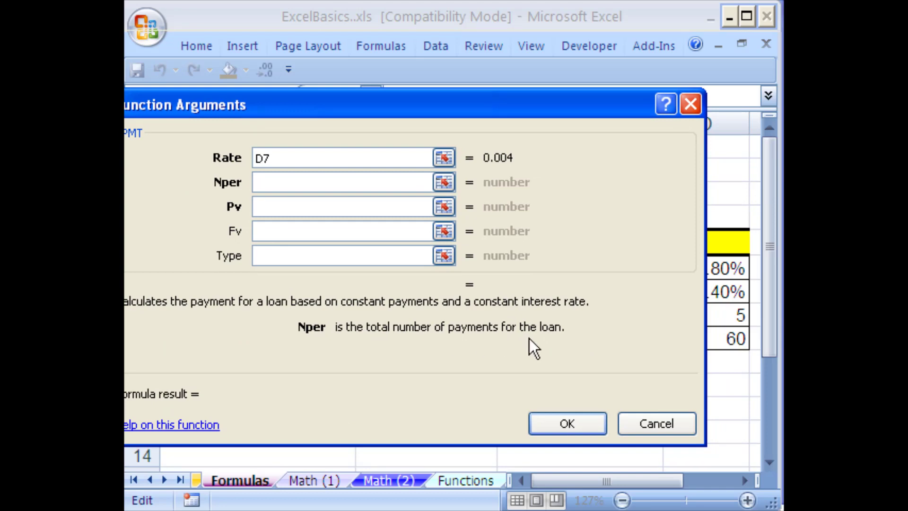
left_click_drag(547, 116, 511, 52)
left_click(722, 339)
Set the Pv argument to the loan amount in B8 and finish inserting the PMT function.
left_click(225, 148)
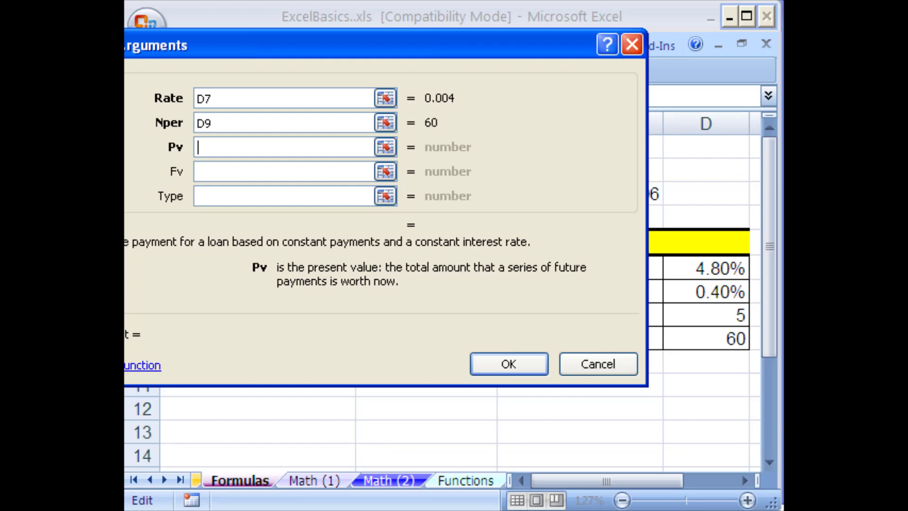
left_click_drag(139, 50, 263, 51)
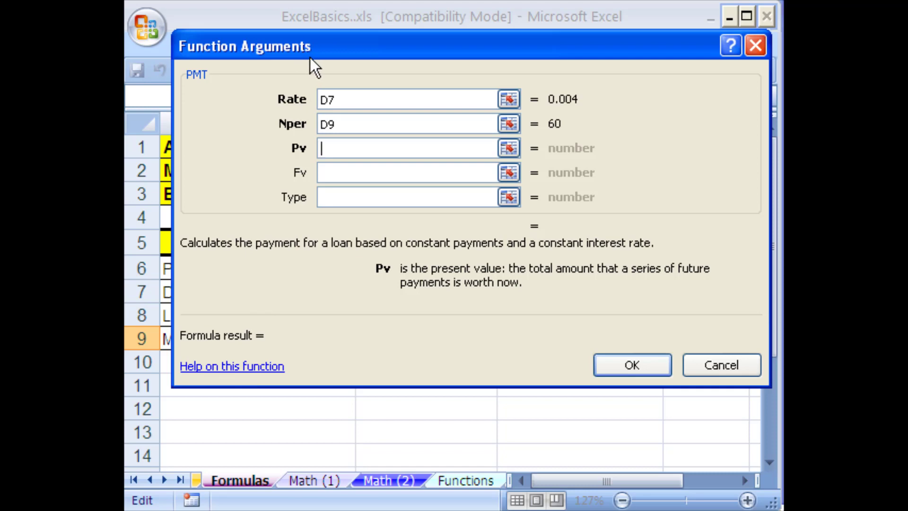
left_click_drag(310, 58, 277, 57)
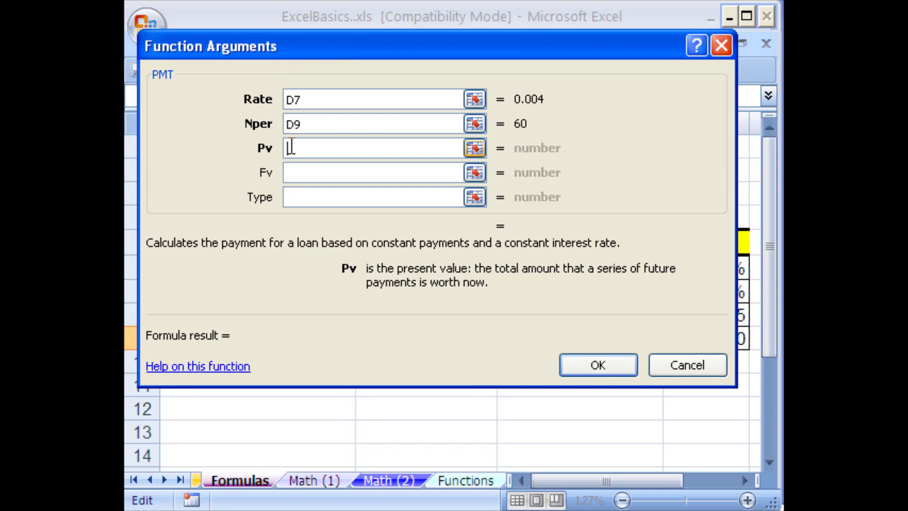
left_click_drag(353, 44, 313, 60)
left_click(396, 316)
left_click(555, 376)
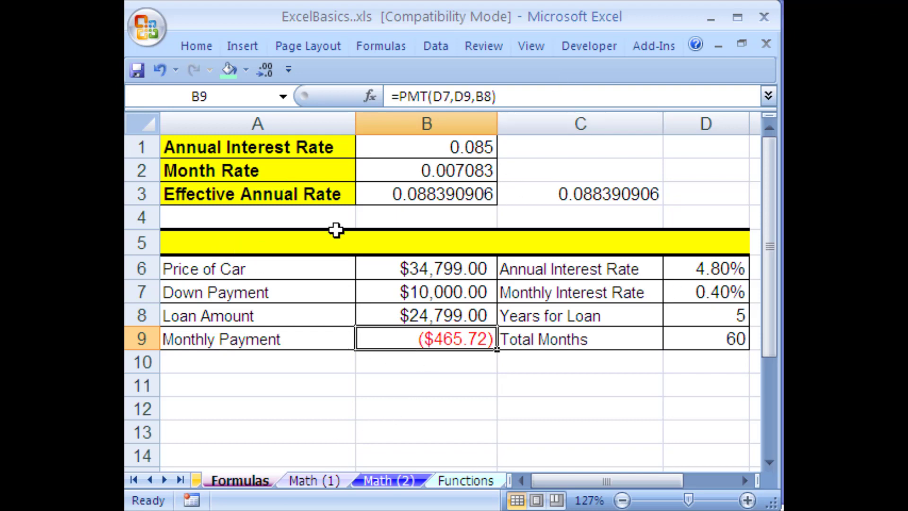
Start a text formula in the yellow heading cell A5 that joins "The " with the label in A9.
left_click(253, 240)
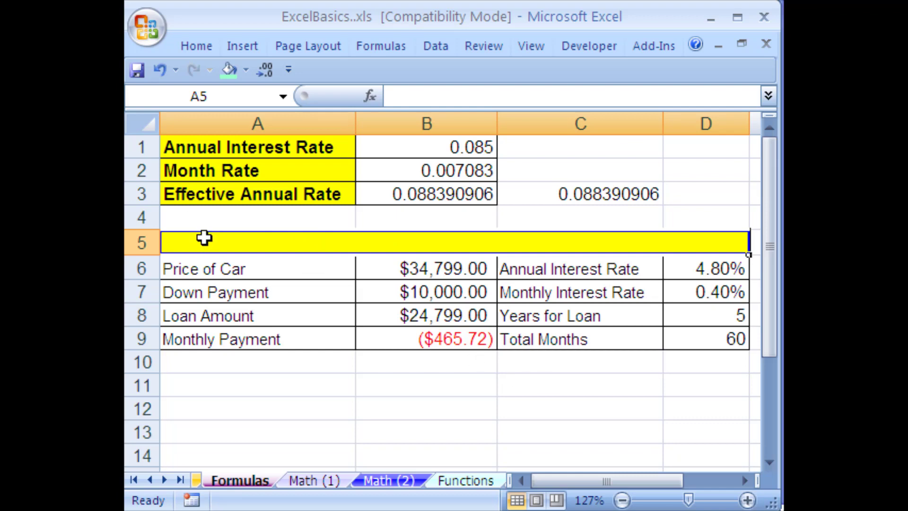
type("=")
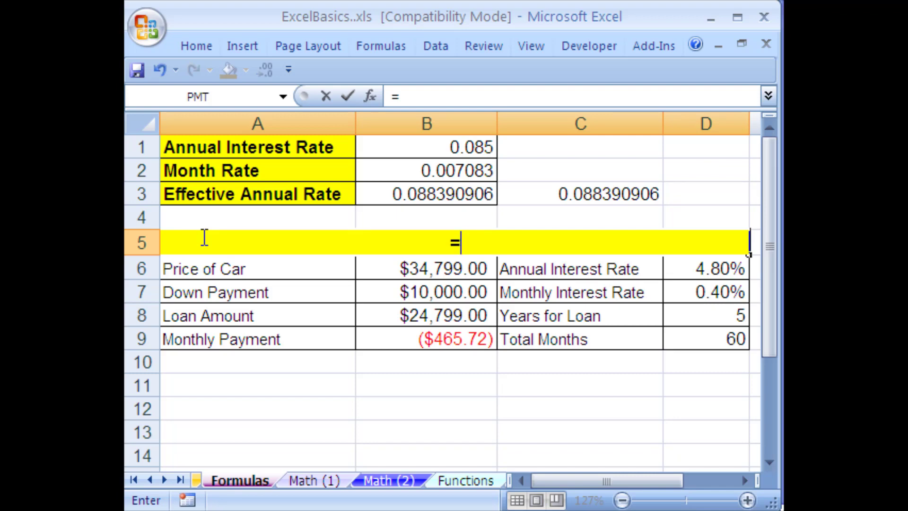
type("\"The ")
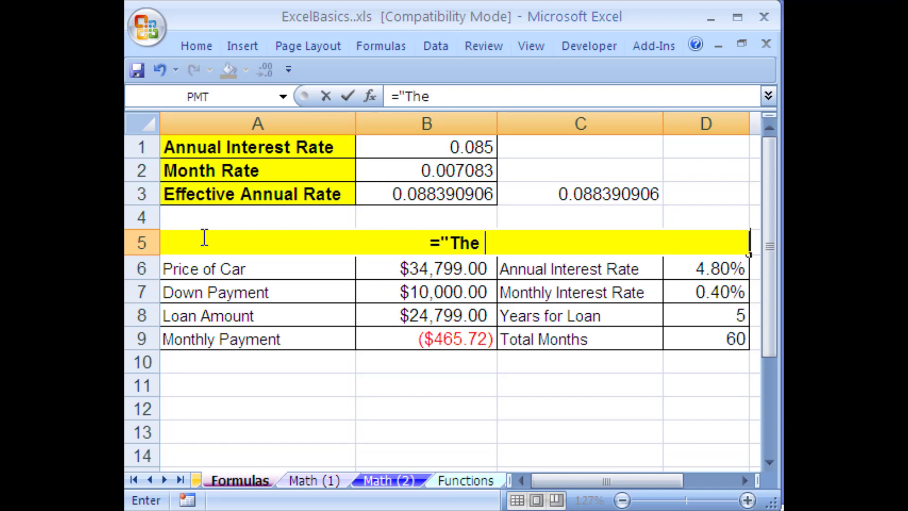
type("\"")
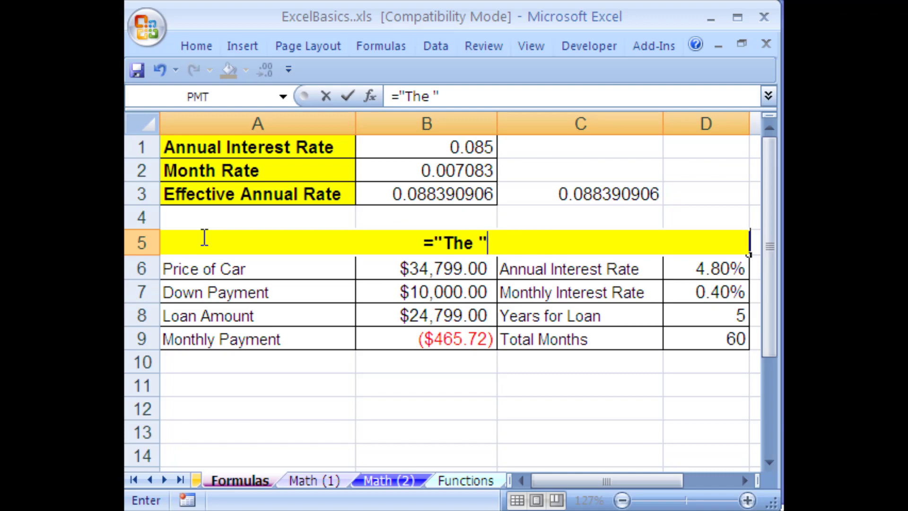
type("&")
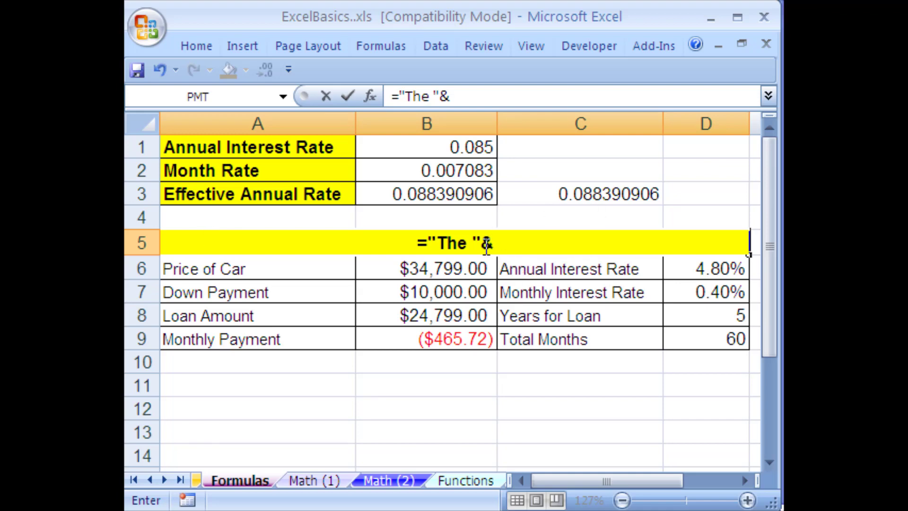
left_click(209, 344)
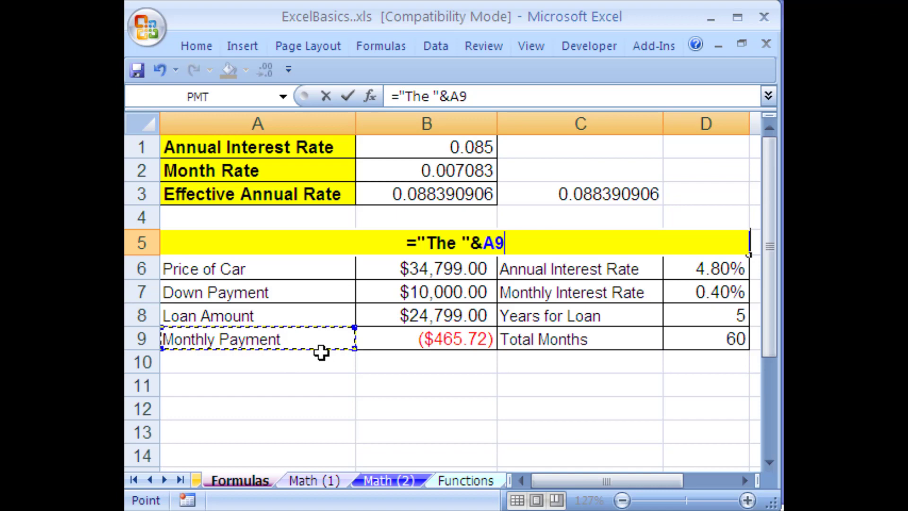
Append the text "is " and the monthly payment in B9 to the heading formula and enter it.
type("&")
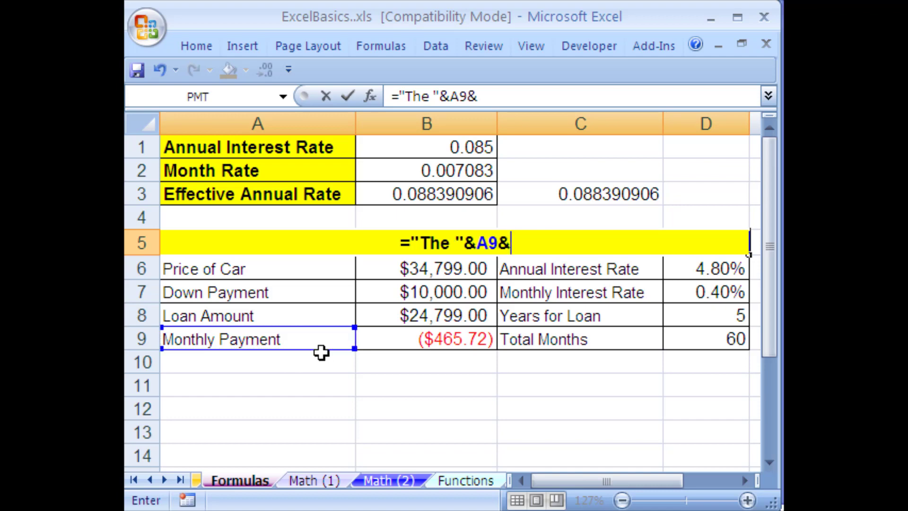
type("\"")
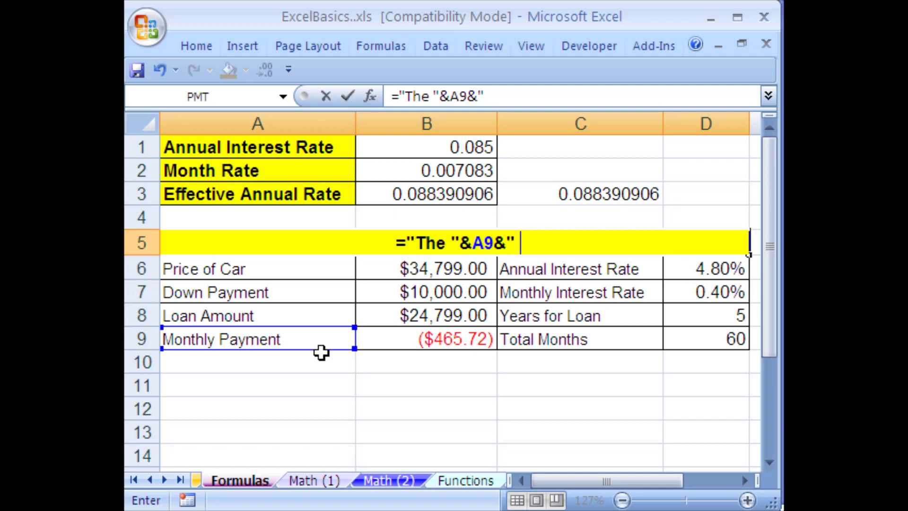
key("BackSpace")
type("is")
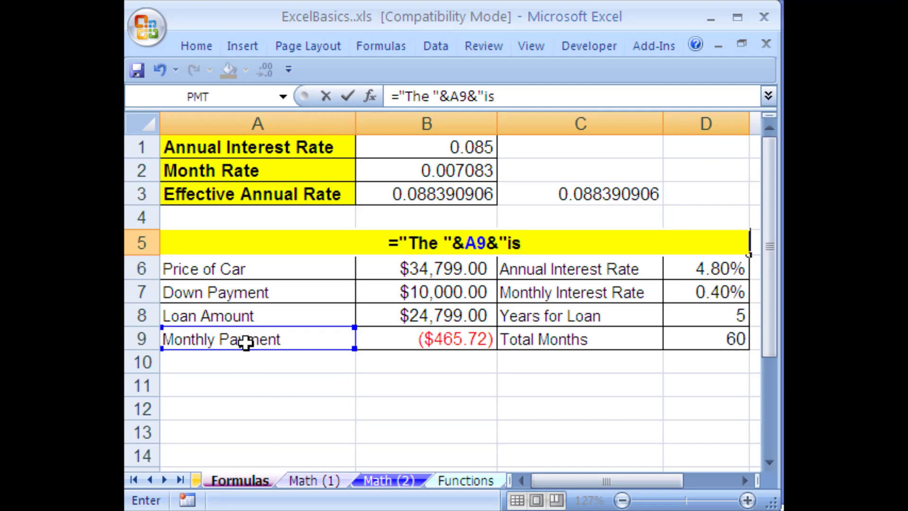
type(" \"")
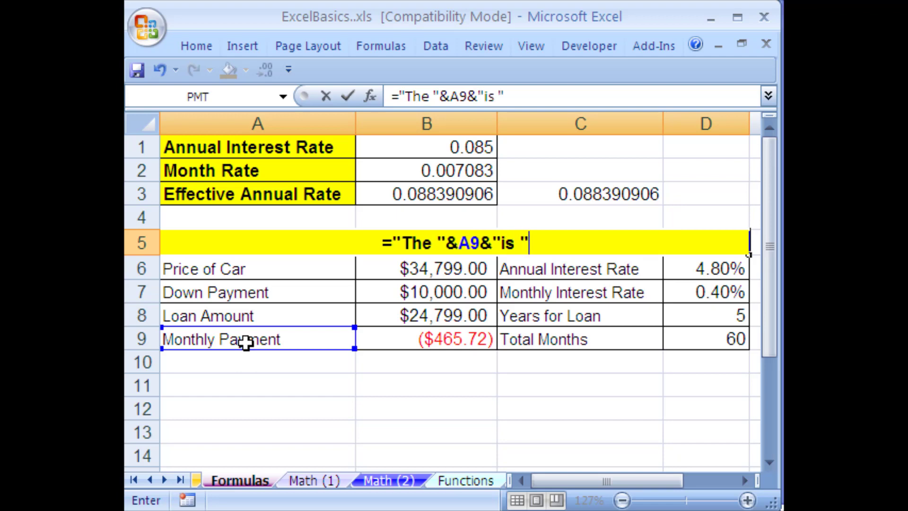
type("&")
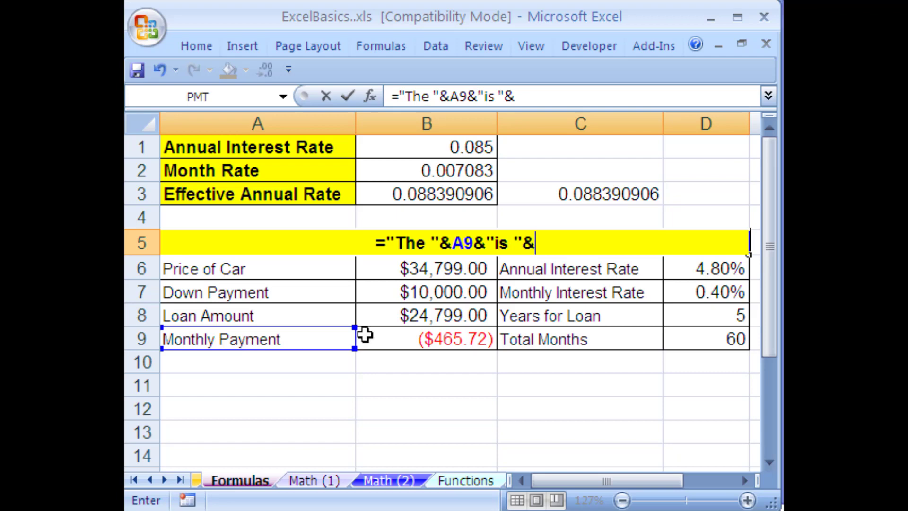
left_click(426, 338)
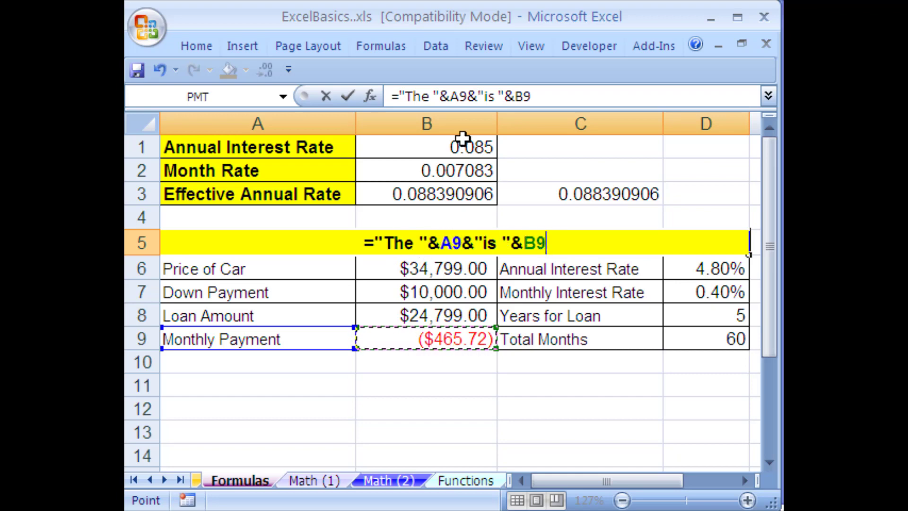
key("Return")
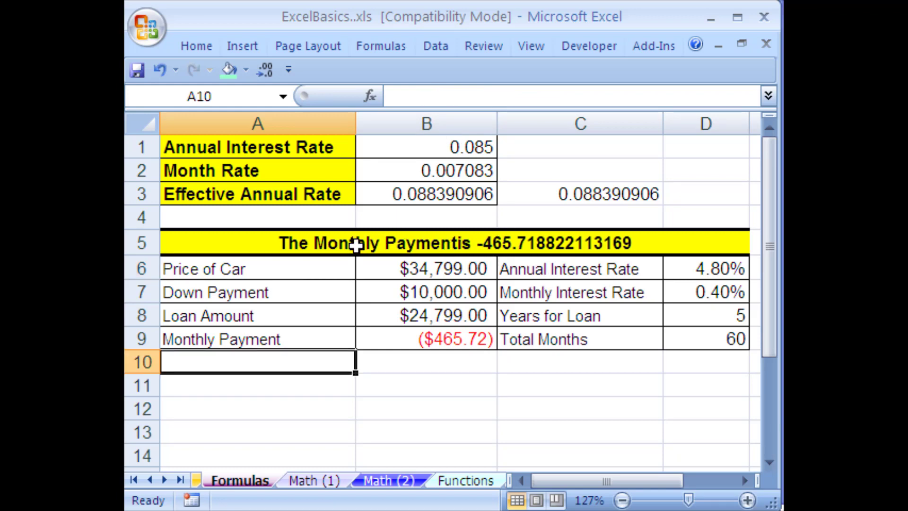
Insert a space before "is" within the quoted text of the A5 heading formula.
left_click(246, 241)
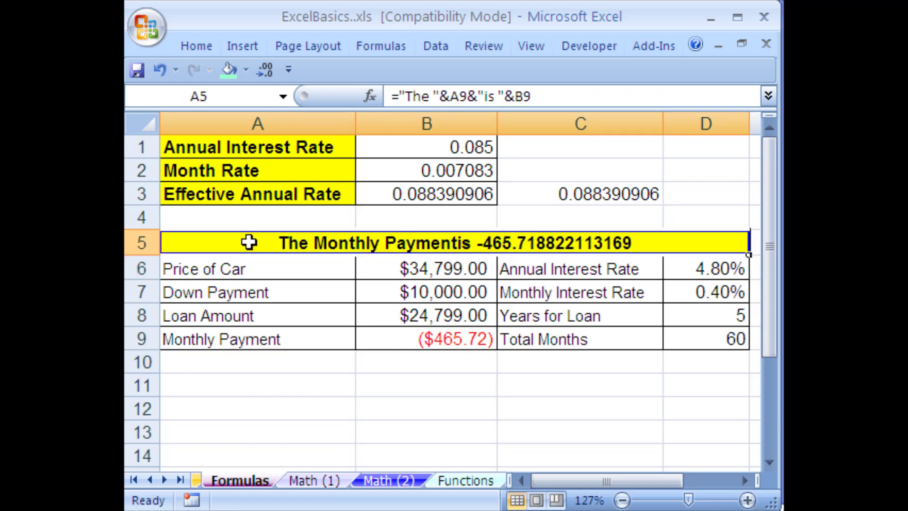
key("F2")
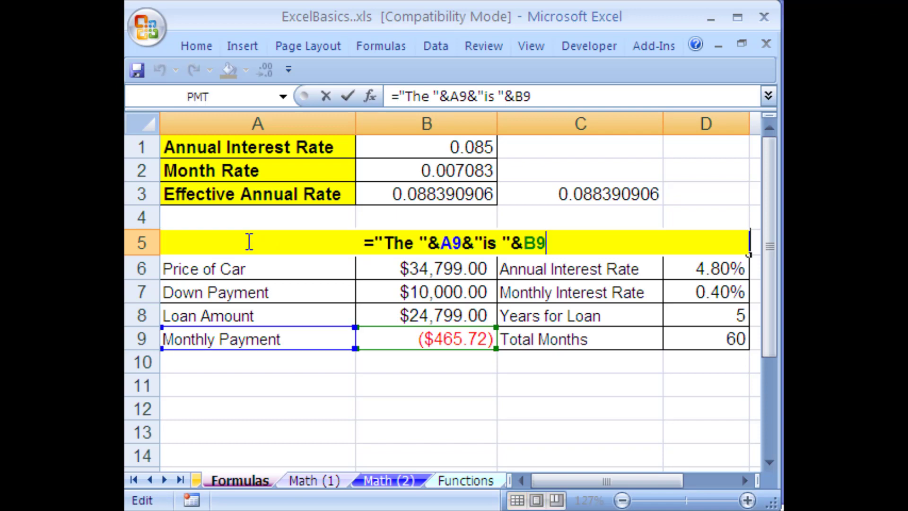
left_click(482, 239)
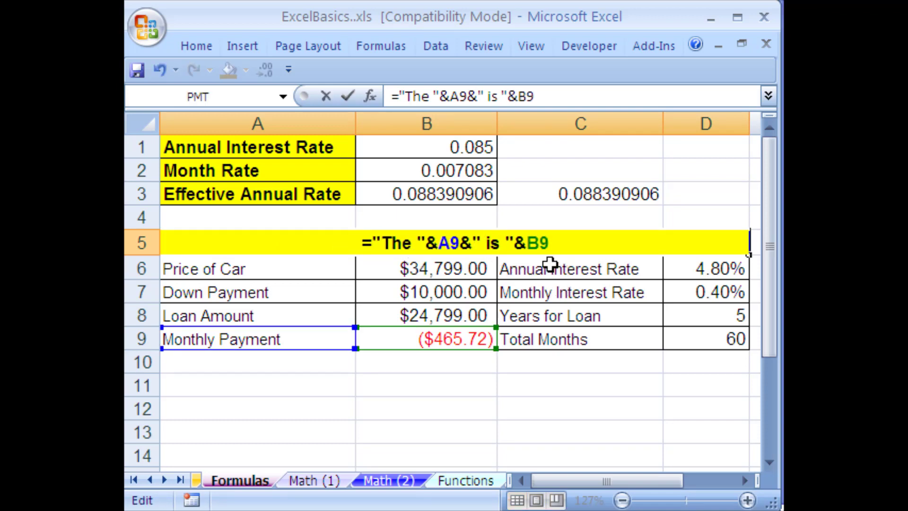
key("Return")
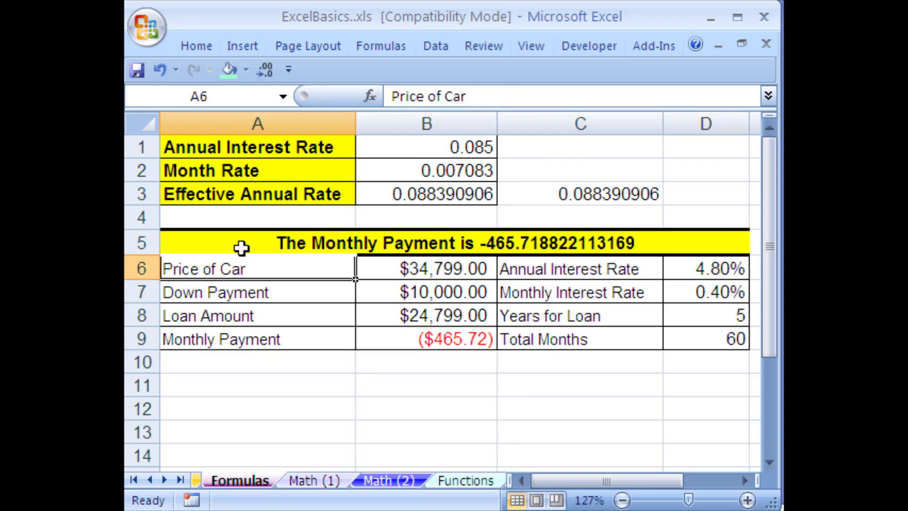
Wrap the B9 reference in the A5 heading formula in a dollar-format function and negate it as -B9.
left_click(192, 244)
key("F2")
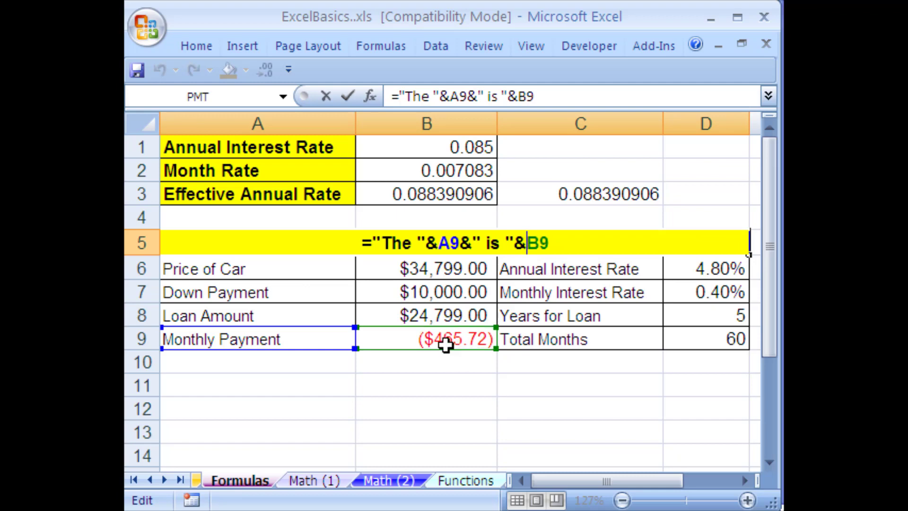
type("Dolar")
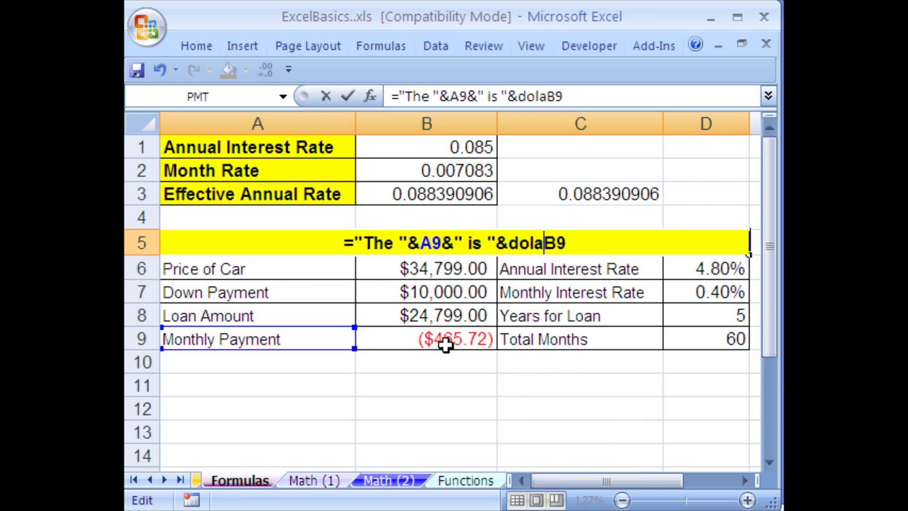
type("(")
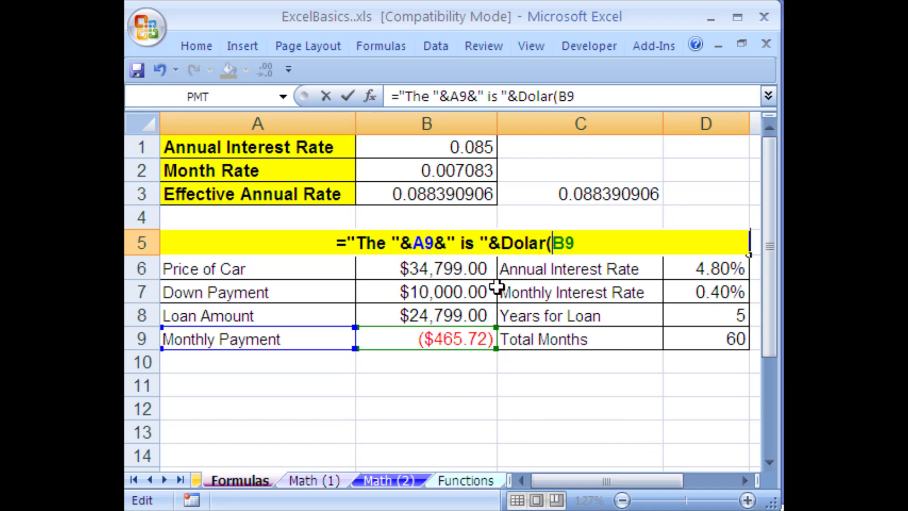
left_click(586, 244)
type("-")
left_click(597, 244)
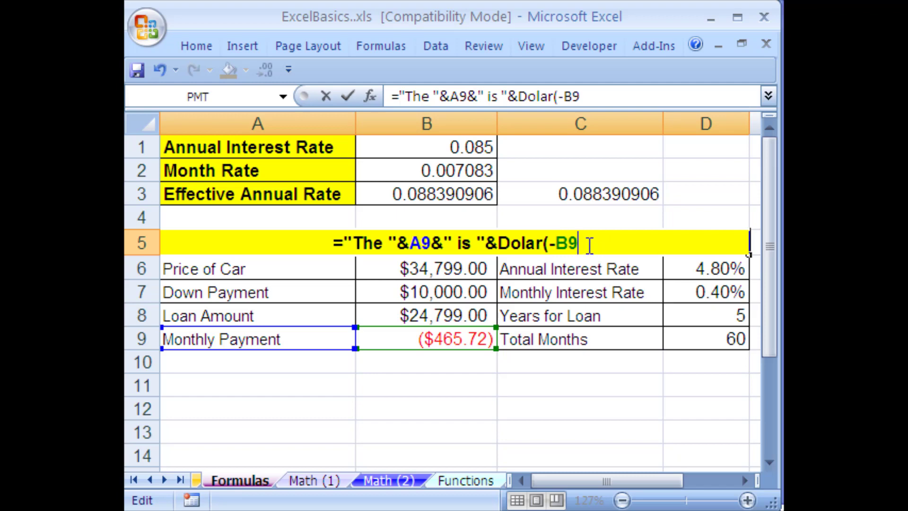
type(")")
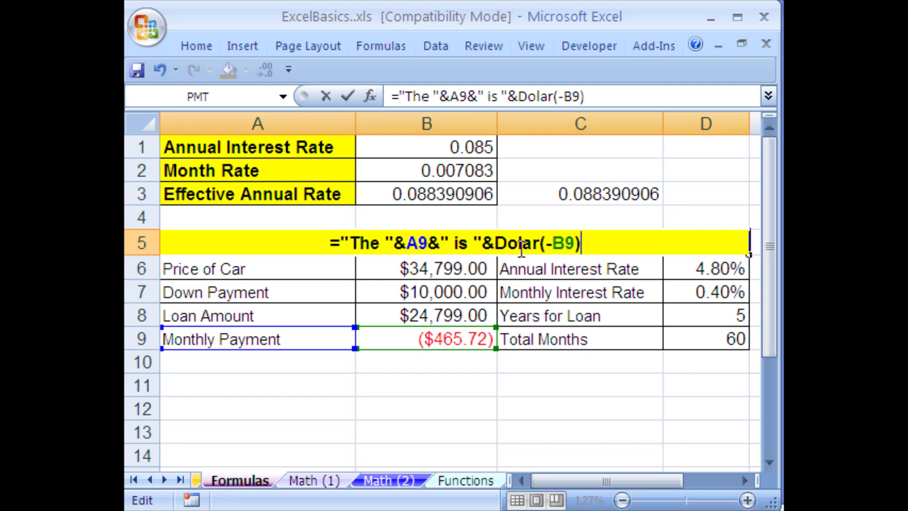
Correct the function name in the heading formula to Dollar and enter the formula.
key("Left")
key("Left")
key("Left")
key("Left")
key("Left")
key("Left")
key("Left")
type("l")
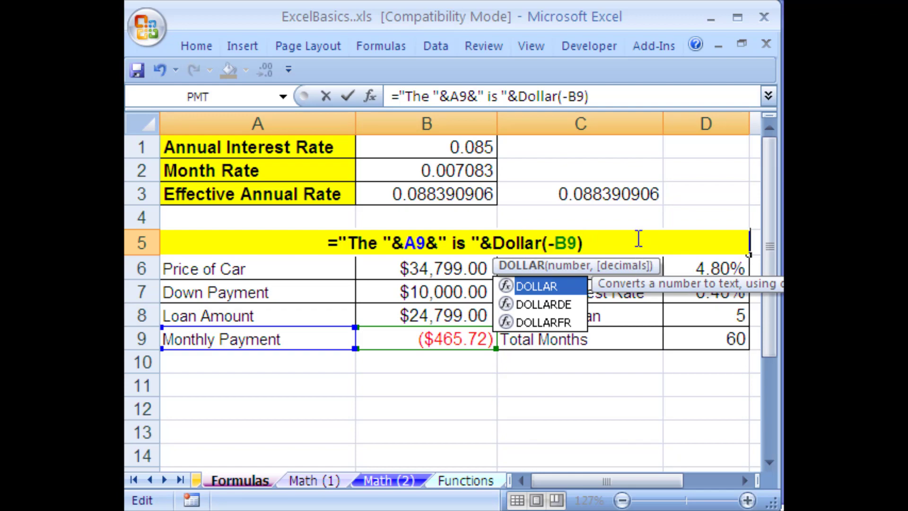
key("Return")
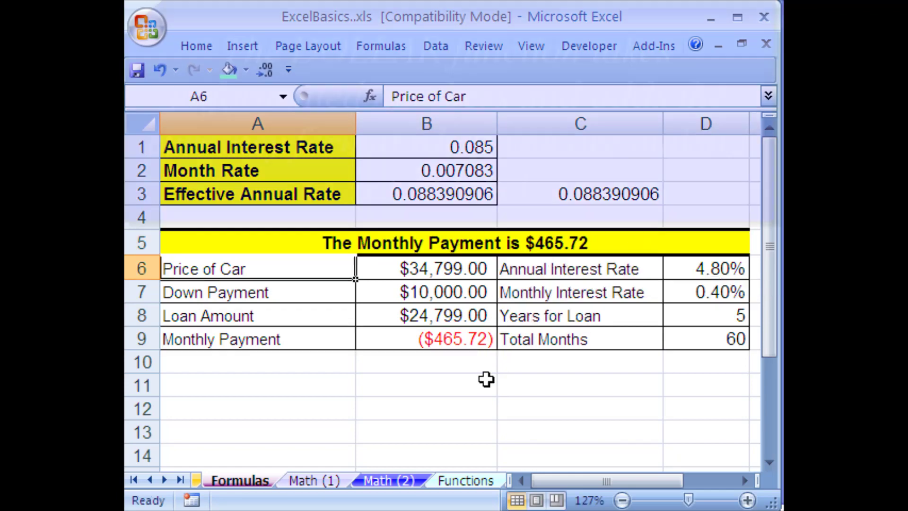
Open the heading formula in A5 to review its DOLLAR function and cell references.
left_click(486, 387)
left_click(231, 243)
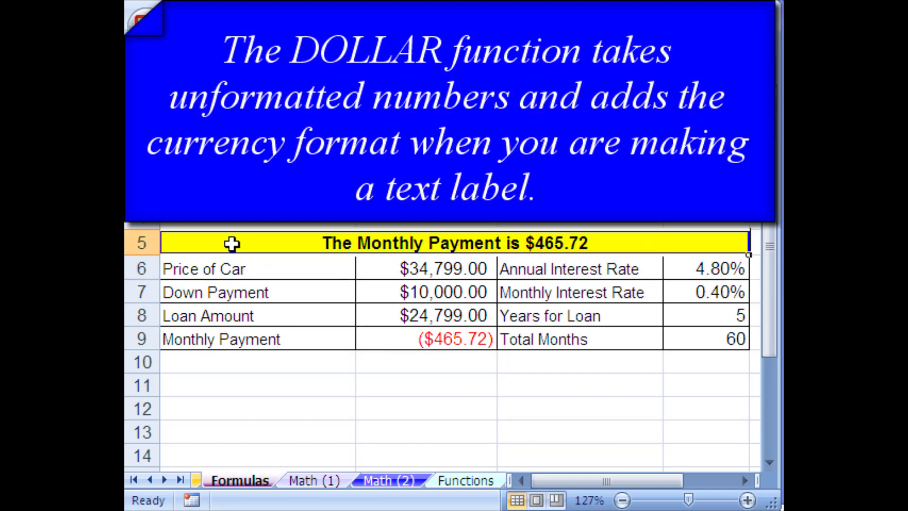
double_click(232, 244)
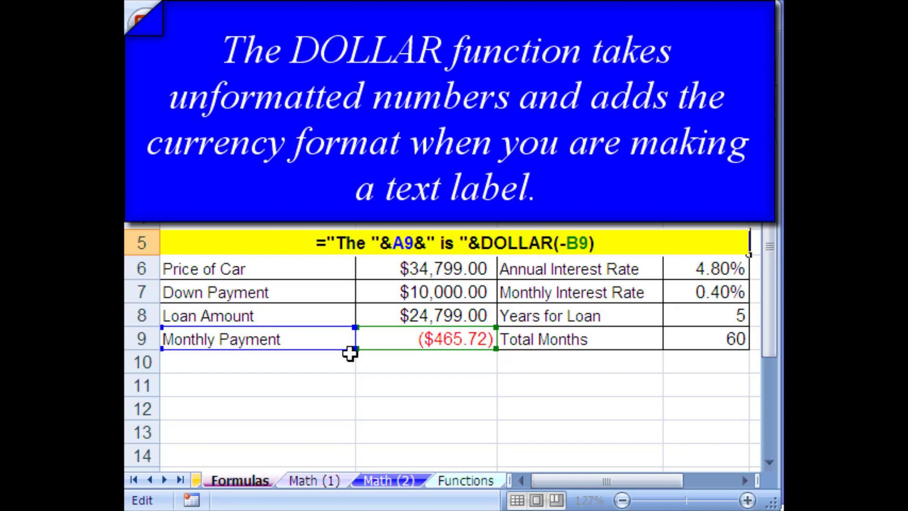